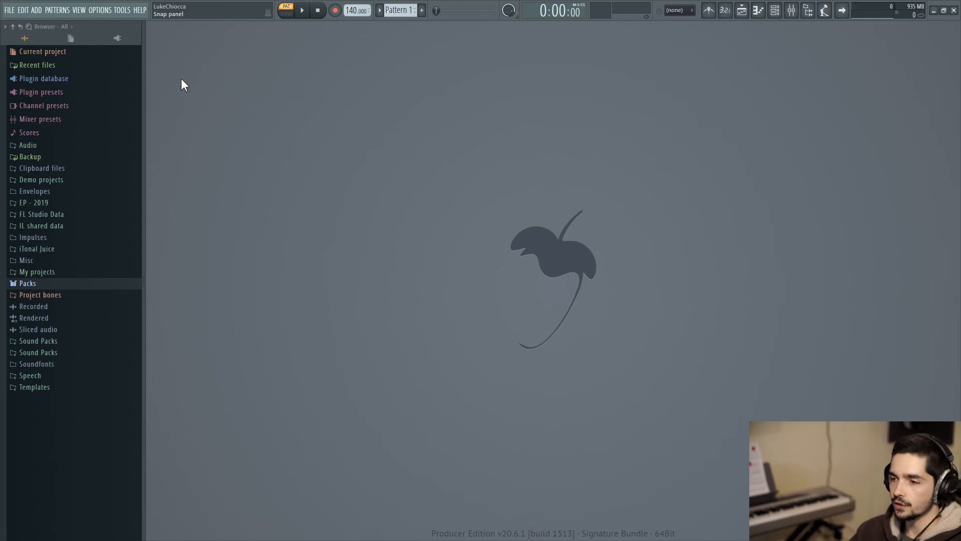
# Create a new project from the Minimal Empty template without saving changes to the untitled project.
pyautogui.click(11, 11)
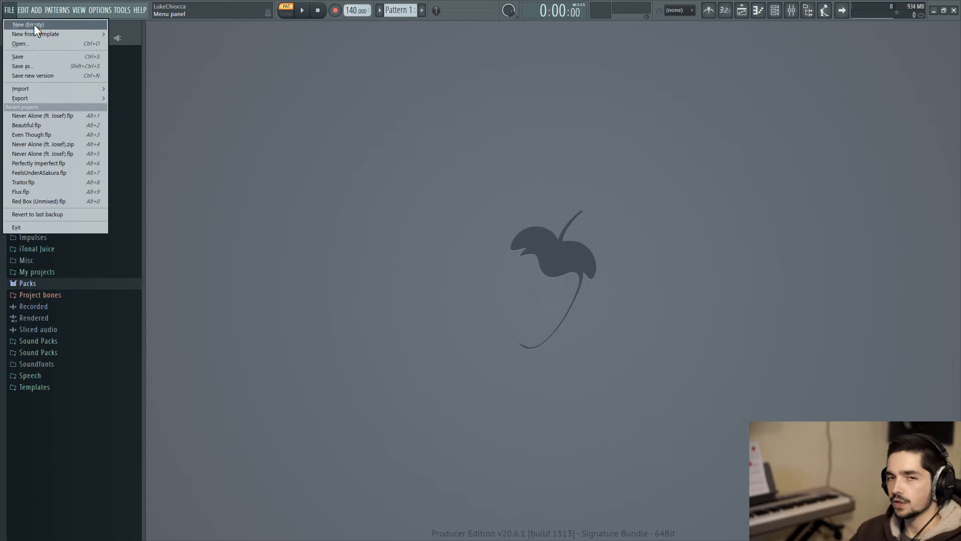
pyautogui.moveTo(38, 31)
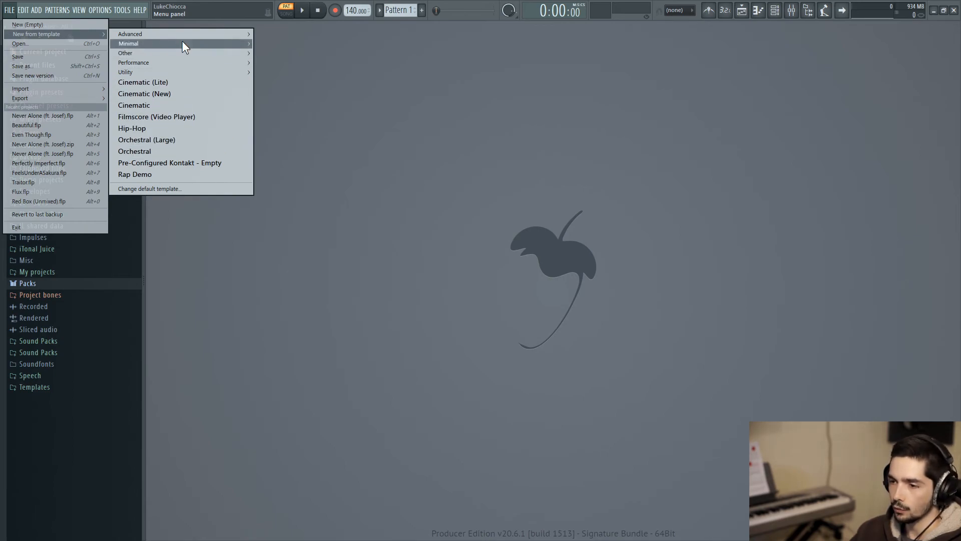
pyautogui.moveTo(182, 43)
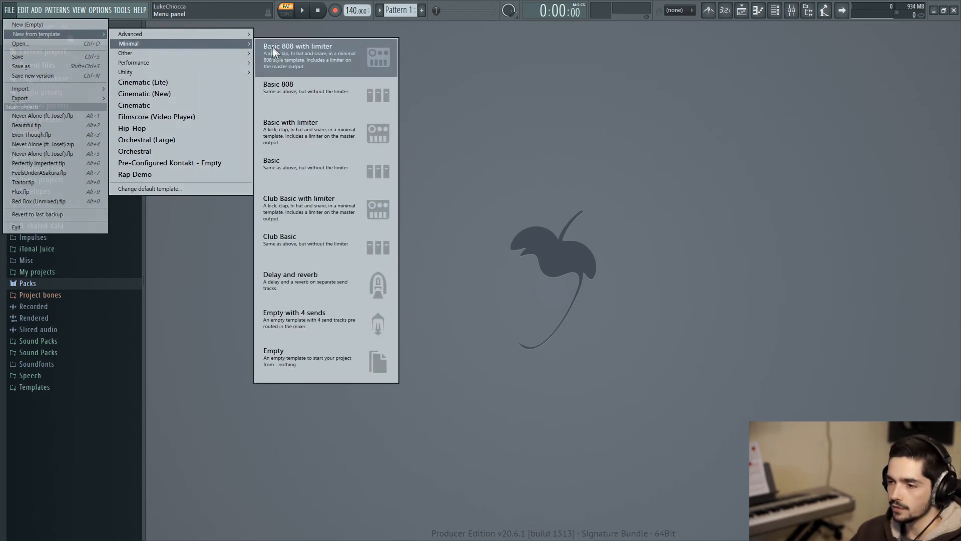
pyautogui.click(317, 354)
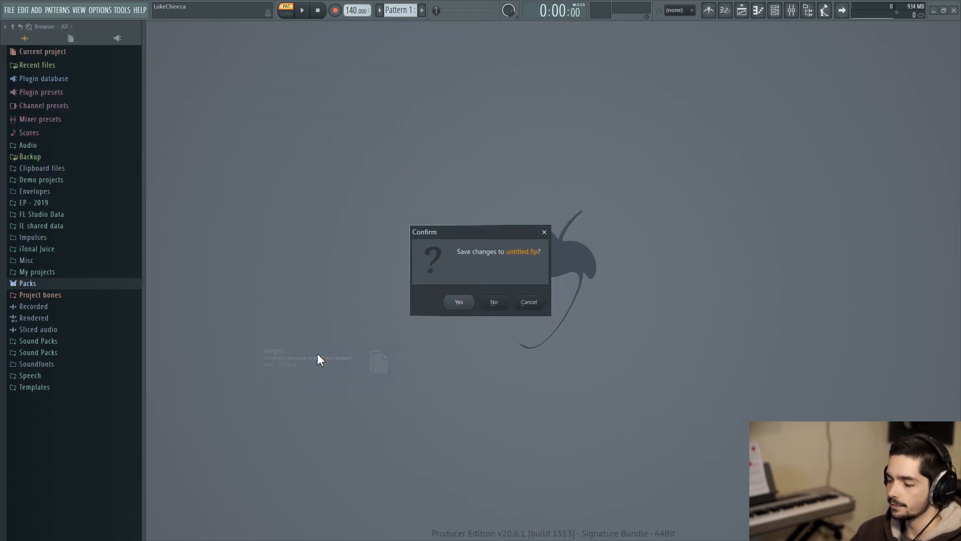
pyautogui.click(501, 301)
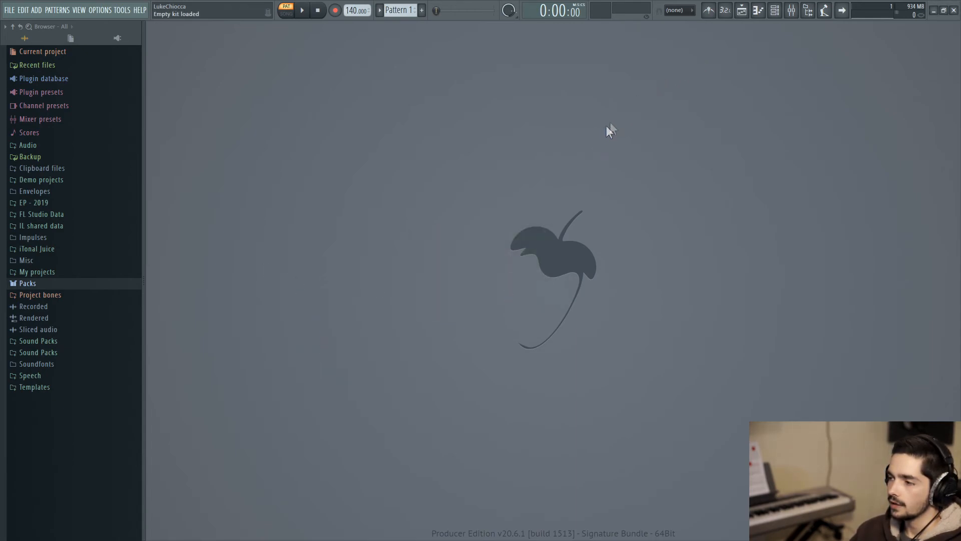
# Show the channel rack and the playlist.
pyautogui.click(775, 10)
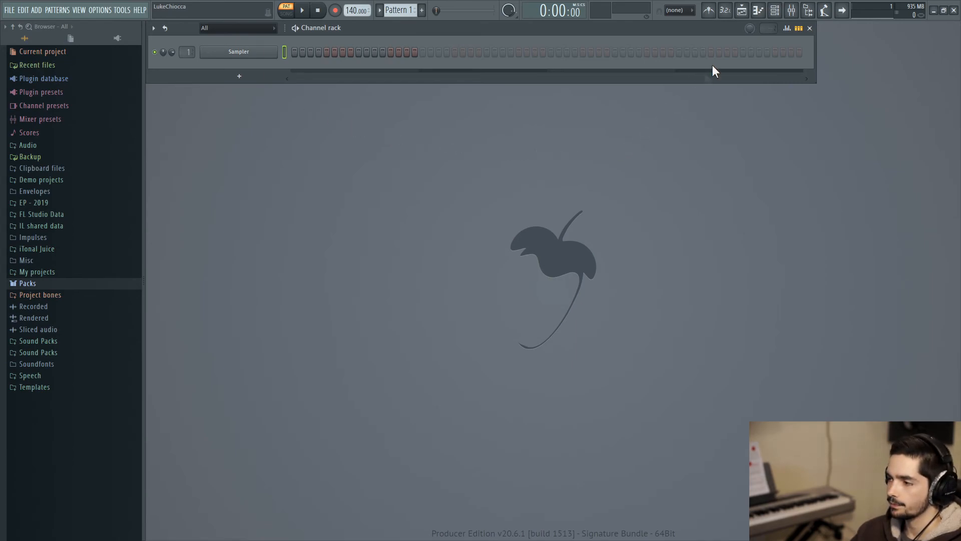
pyautogui.click(742, 11)
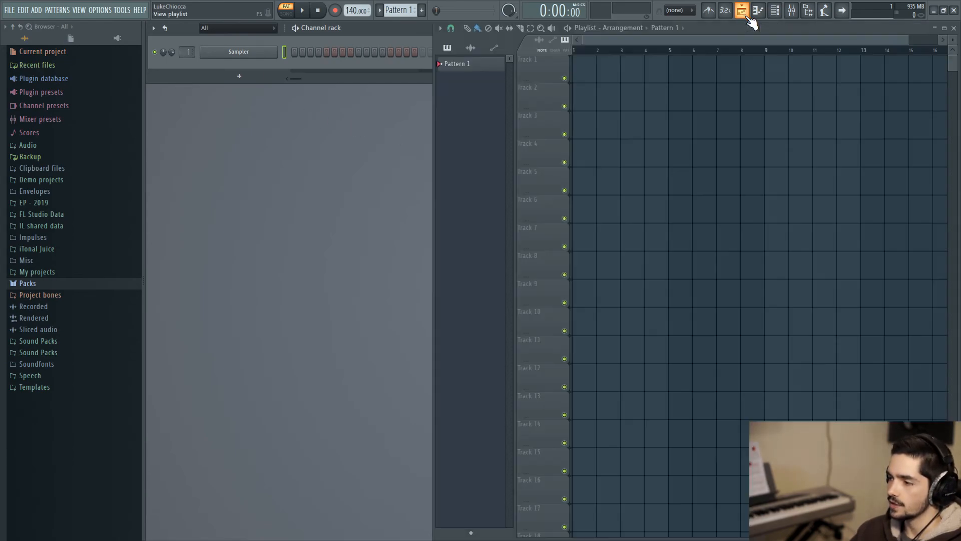
# Place Pattern 1 clips on Track 1 of the playlist at bars 1, 3 and 5.
pyautogui.click(582, 72)
pyautogui.click(632, 66)
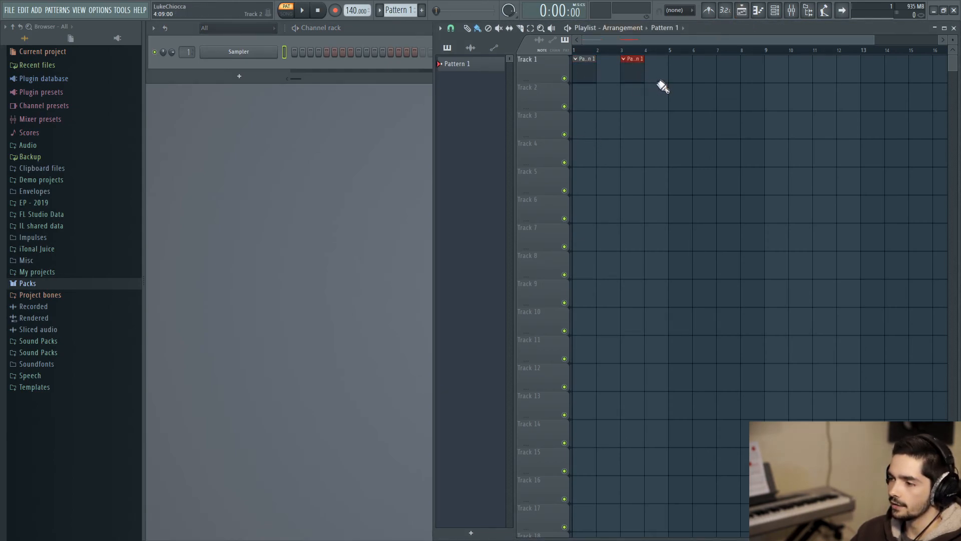
pyautogui.click(671, 71)
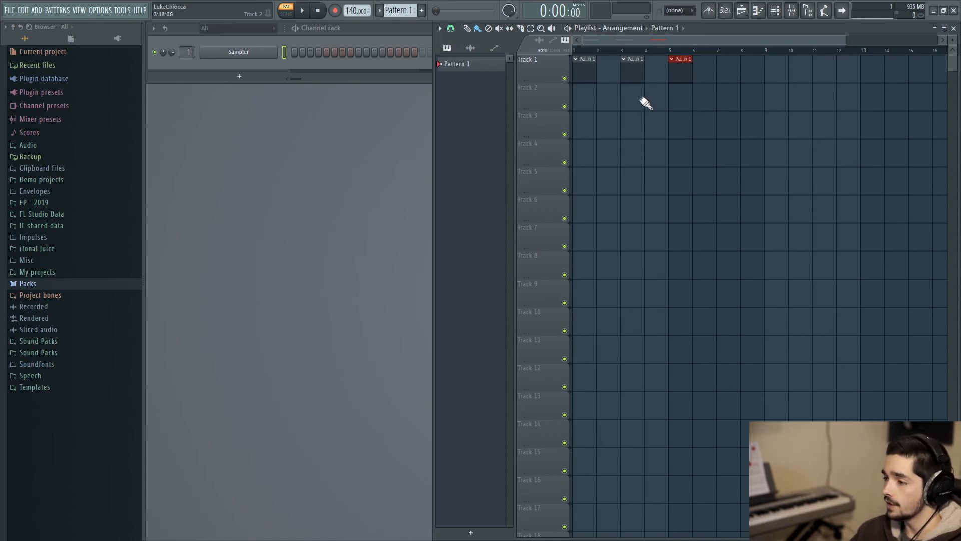
# Delete the three Pattern 1 clips from Track 1 one by one.
pyautogui.rightClick(712, 76)
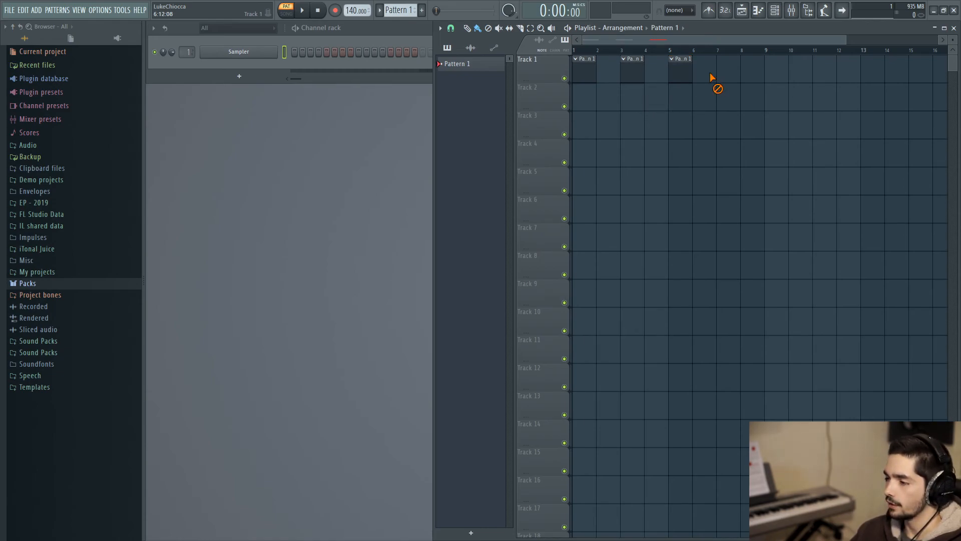
pyautogui.rightClick(680, 75)
pyautogui.rightClick(628, 75)
pyautogui.rightClick(581, 75)
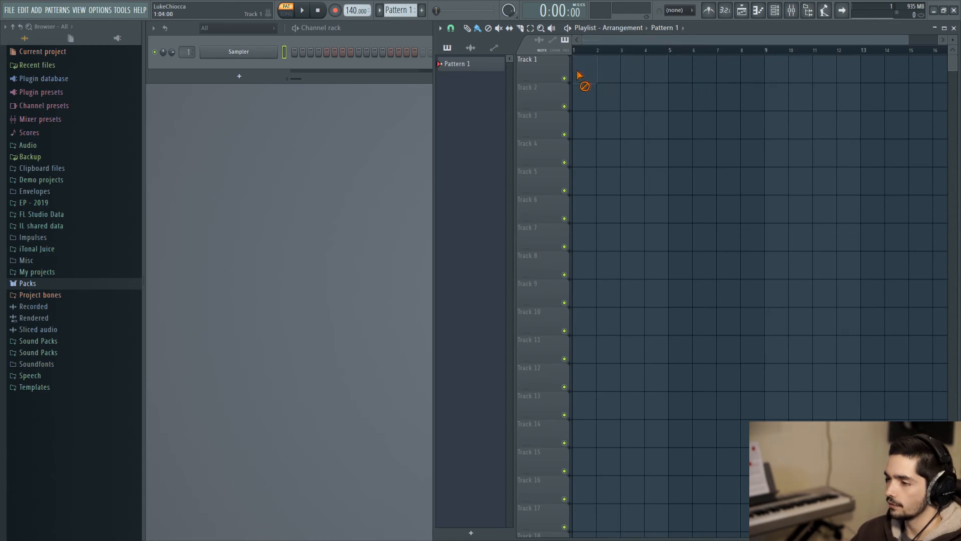
# Paint three Pattern 1 clips onto the emptied Track 1, one each at bars 1, 3 and 5.
pyautogui.click(586, 72)
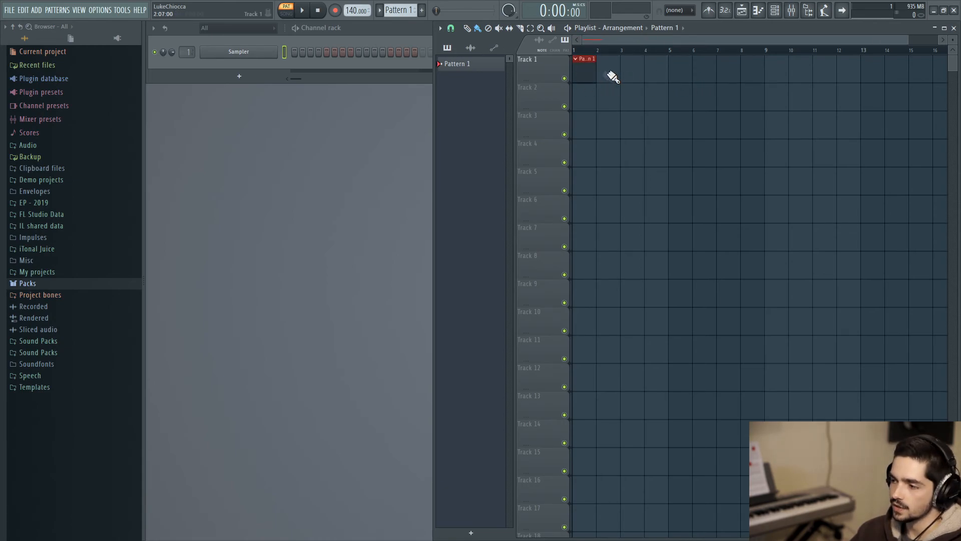
pyautogui.click(634, 68)
pyautogui.click(671, 70)
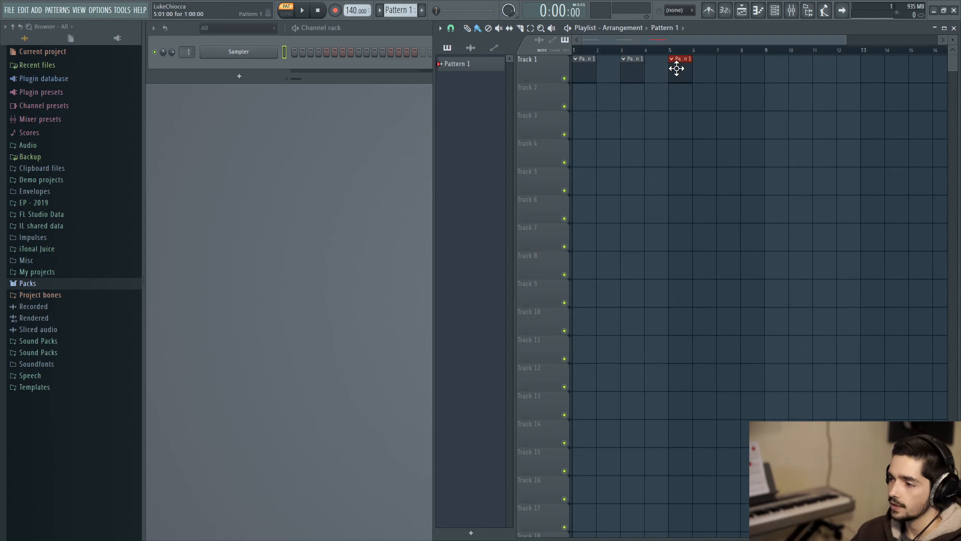
# Select all Pattern 1 clips in the playlist and delete them together.
pyautogui.click(479, 29)
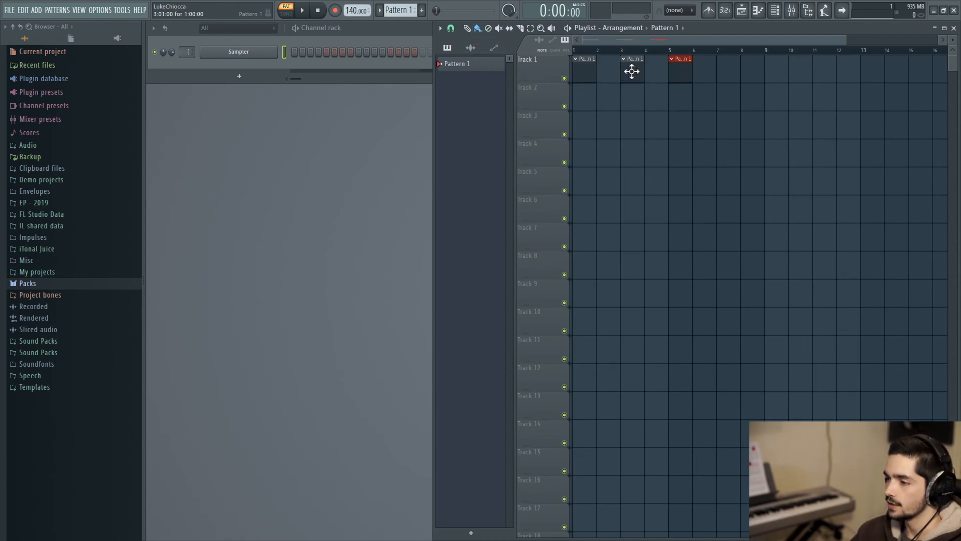
pyautogui.moveTo(633, 71)
pyautogui.mouseDown()
pyautogui.moveTo(650, 70)
pyautogui.moveTo(638, 71)
pyautogui.mouseUp()
pyautogui.hotkey('ctrl', 'a')
pyautogui.press('Delete')
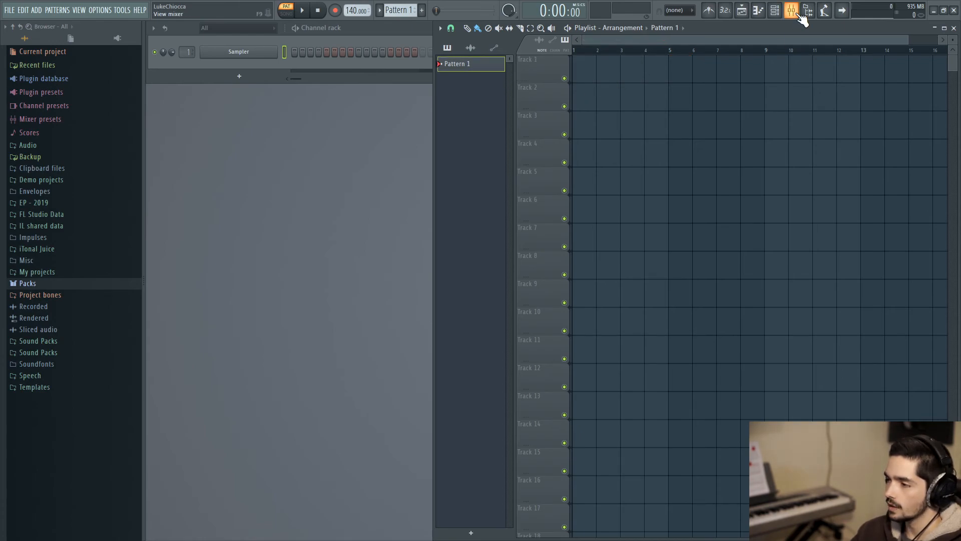
# Show the mixer and bring the channel rack to the front.
pyautogui.click(800, 16)
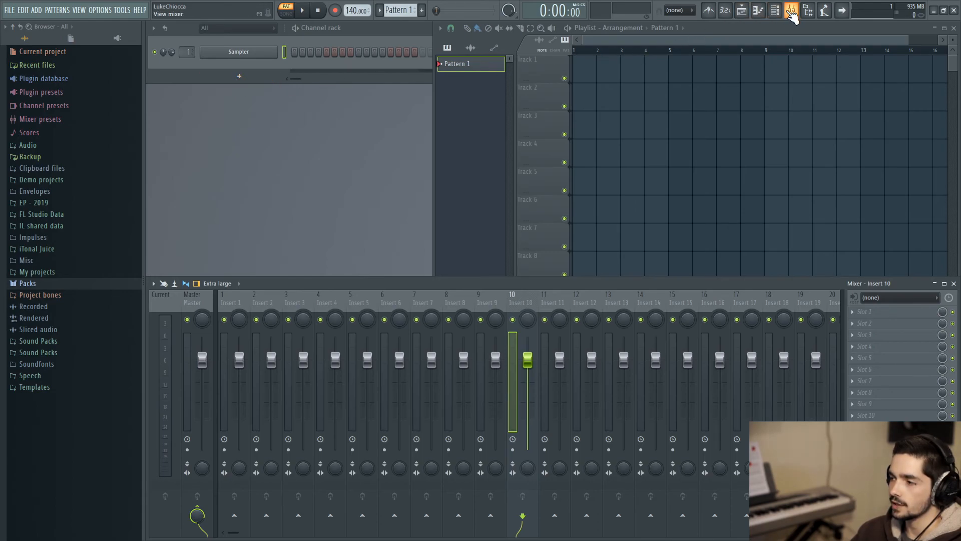
pyautogui.click(775, 10)
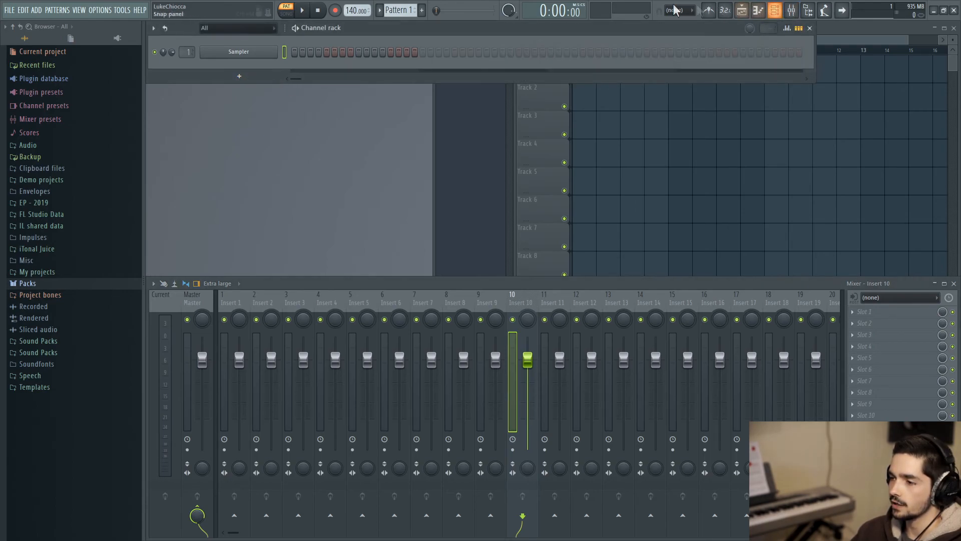
pyautogui.click(239, 79)
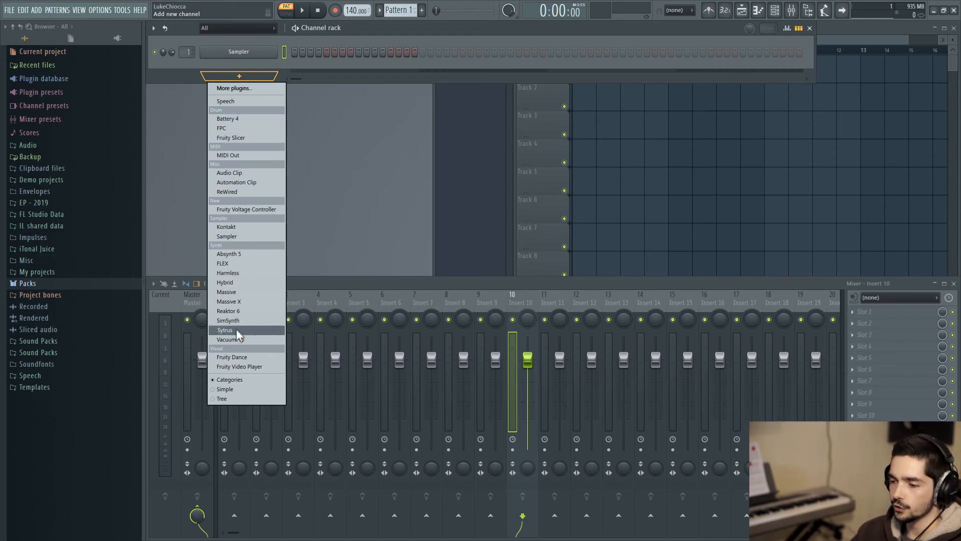
pyautogui.click(253, 91)
pyautogui.click(468, 519)
pyautogui.click(598, 13)
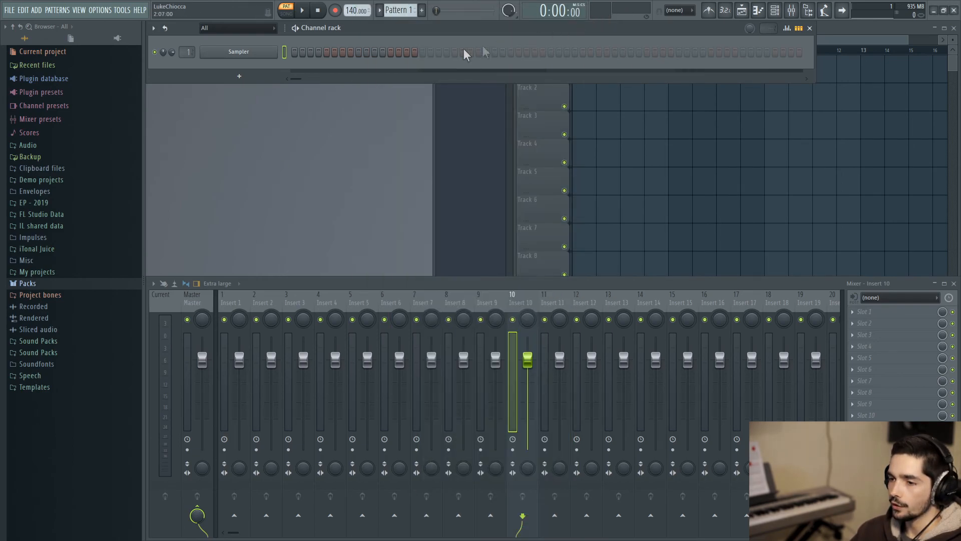
pyautogui.click(28, 26)
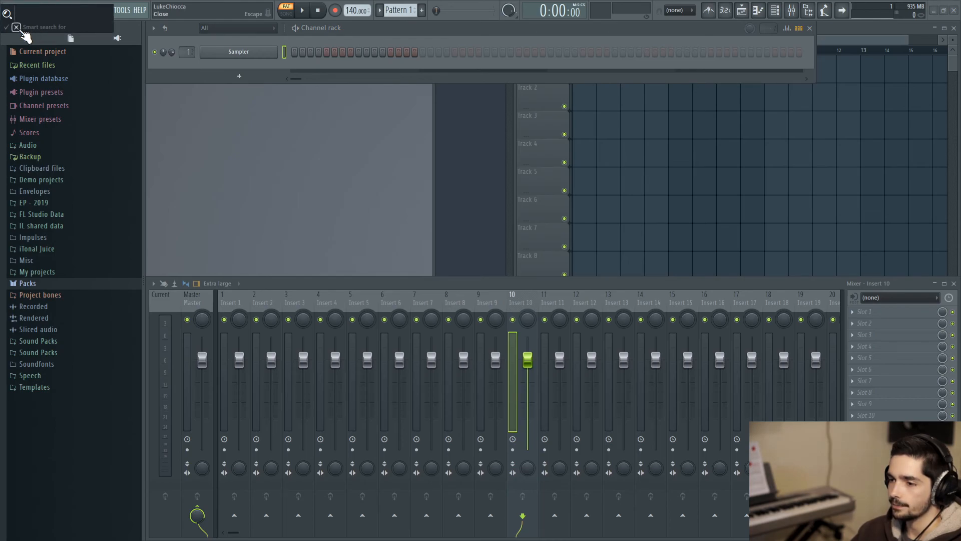
pyautogui.click(16, 27)
# Add a Sytrus synth channel to the channel rack and audition a few notes on its keyboard.
pyautogui.click(239, 76)
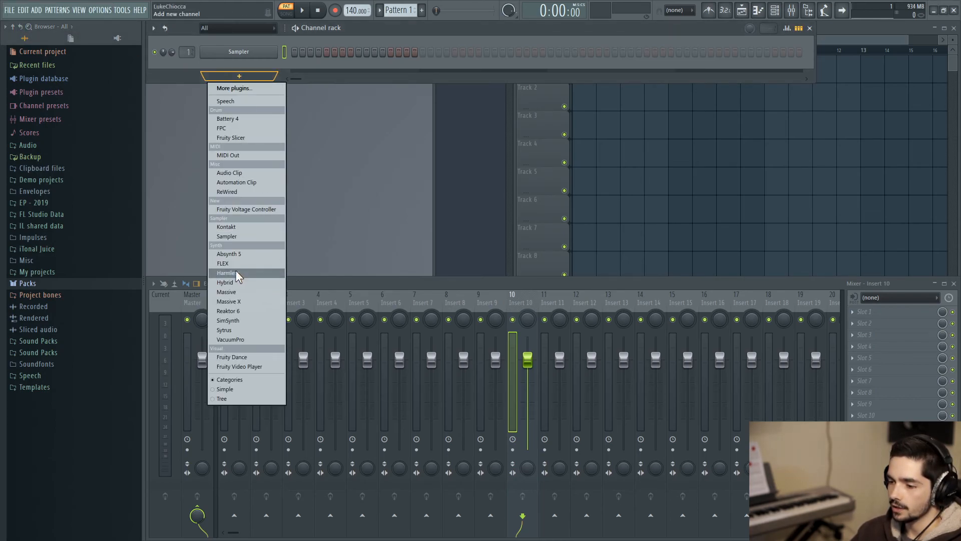
pyautogui.click(224, 330)
pyautogui.moveTo(316, 111); pyautogui.dragTo(337, 110)
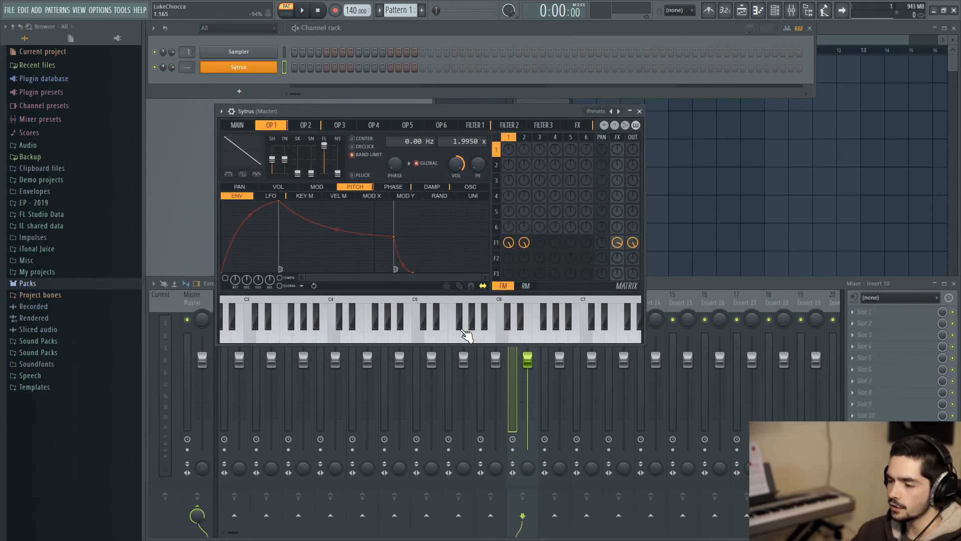
pyautogui.click(423, 340)
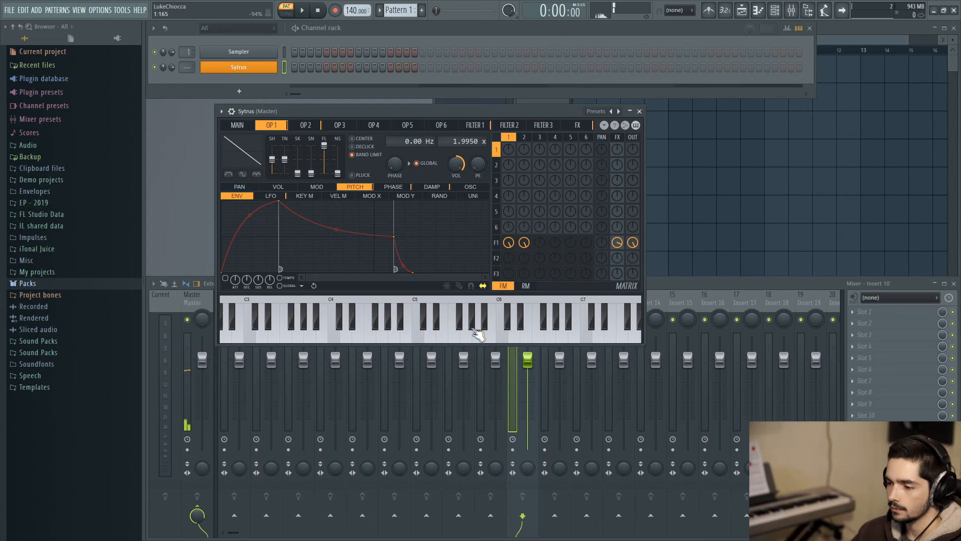
pyautogui.click(507, 335)
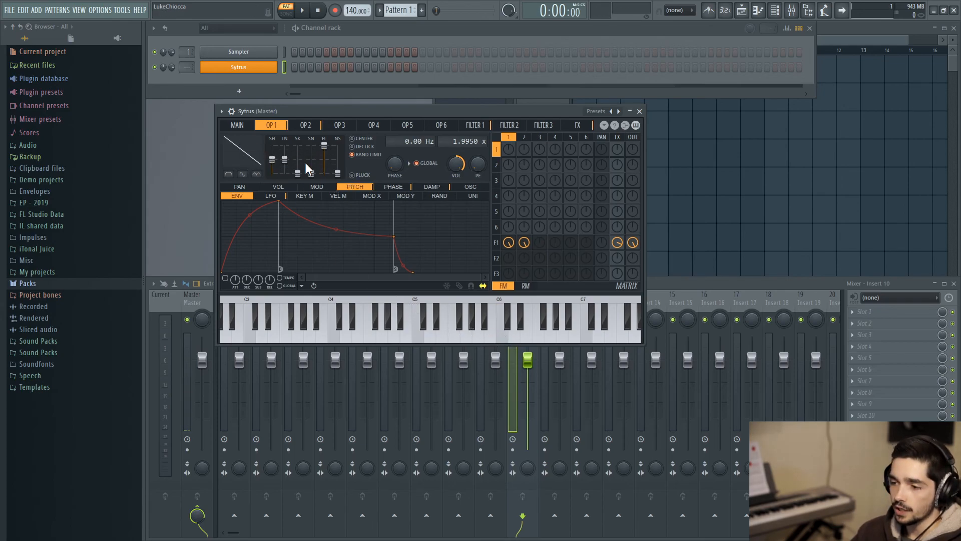
# Load the Basic preset in Sytrus and audition it on the keyboard.
pyautogui.click(221, 112)
pyautogui.moveTo(246, 138)
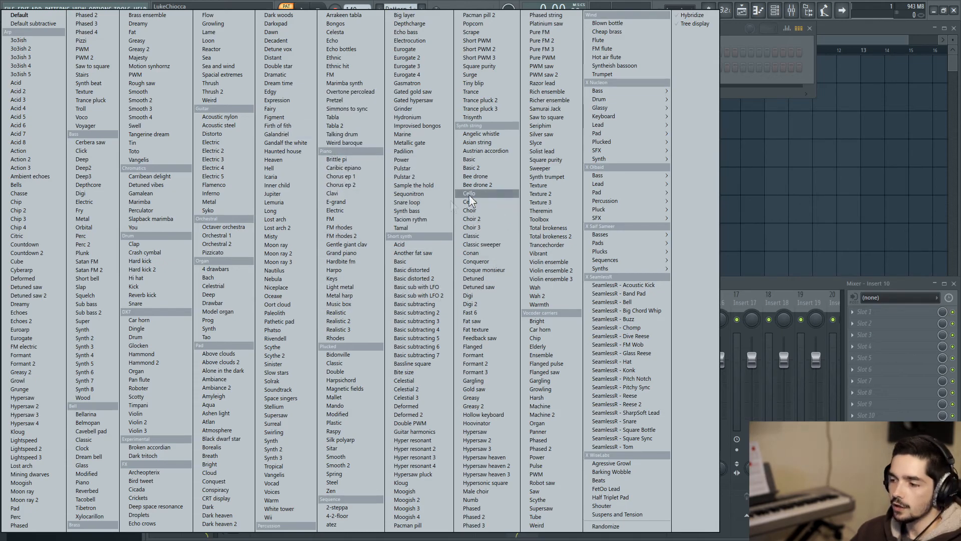
pyautogui.click(420, 268)
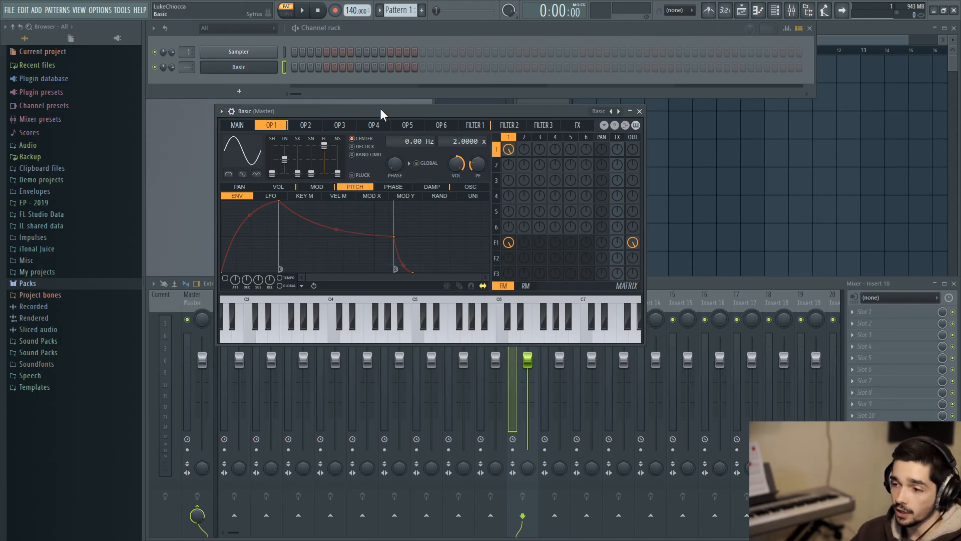
pyautogui.click(418, 333)
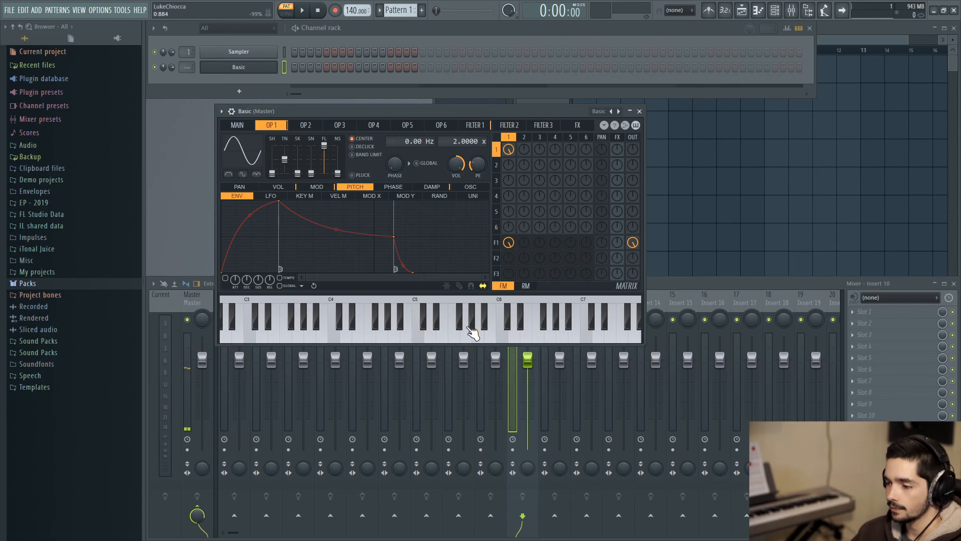
# Load the Default preset in Sytrus.
pyautogui.click(231, 111)
pyautogui.moveTo(239, 143)
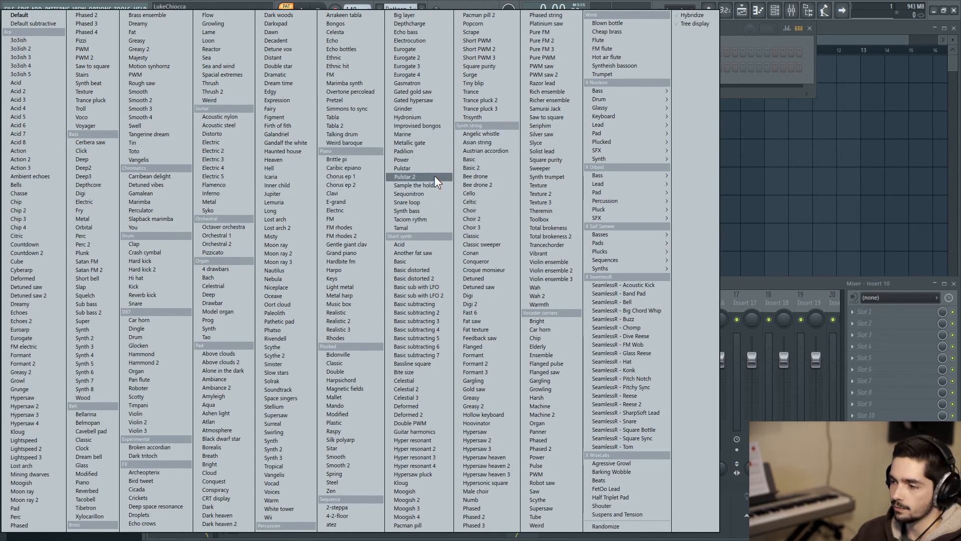
pyautogui.click(22, 16)
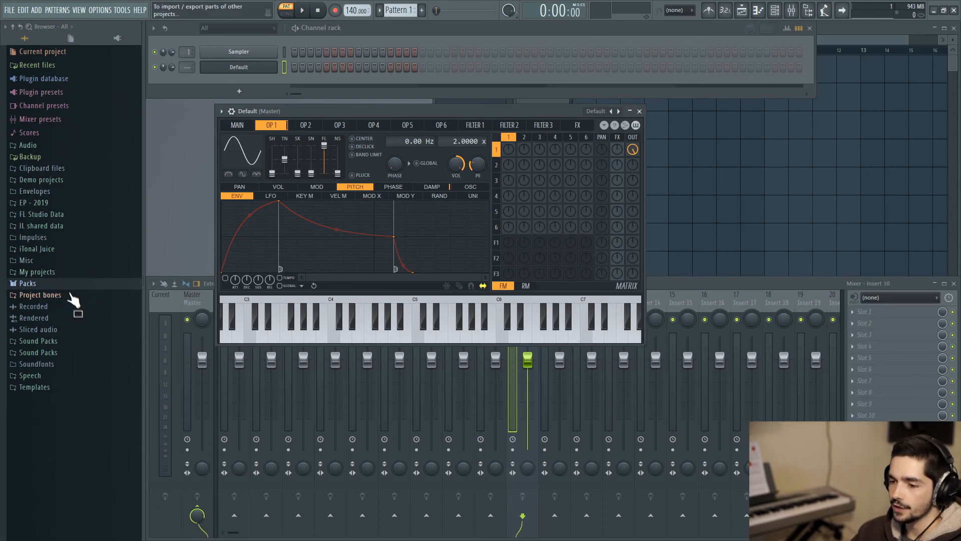
# Browse the Hats samples in the Drums folder of Packs and preview AMX CH 2 and 909 OH.
pyautogui.click(33, 286)
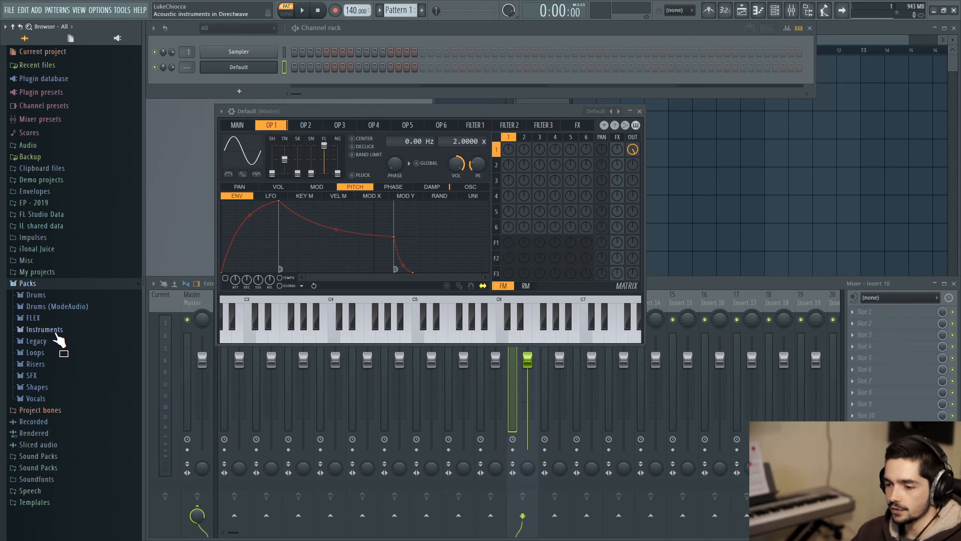
pyautogui.click(43, 297)
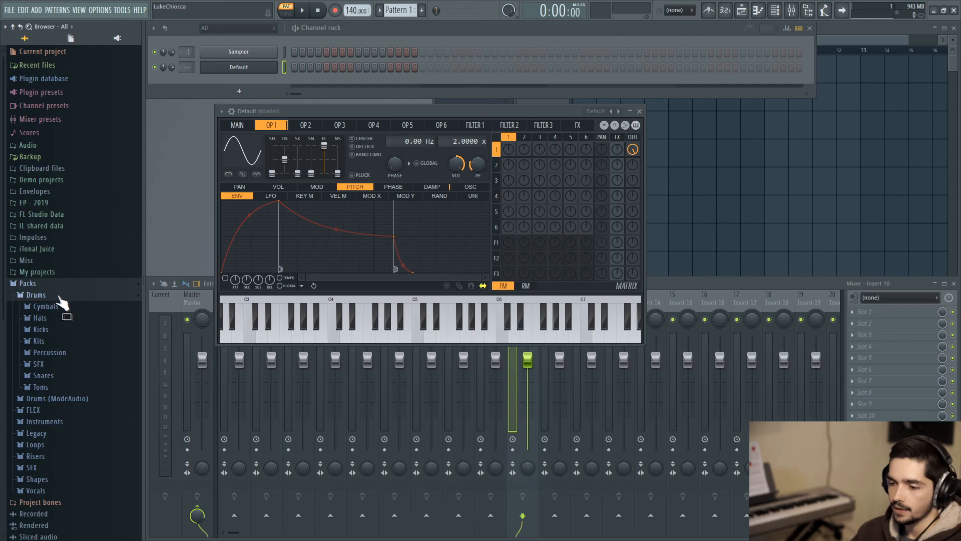
pyautogui.click(43, 318)
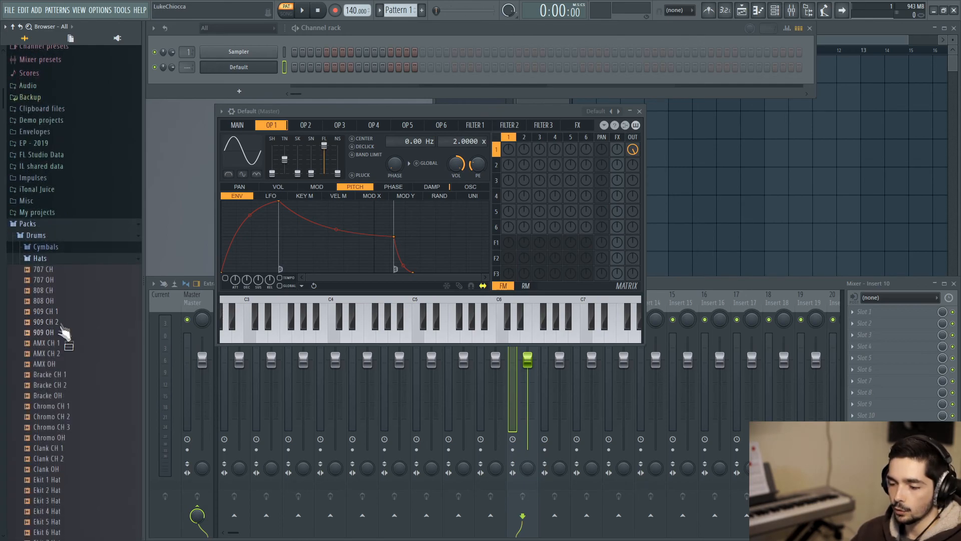
pyautogui.scroll(-6, 62, 356)
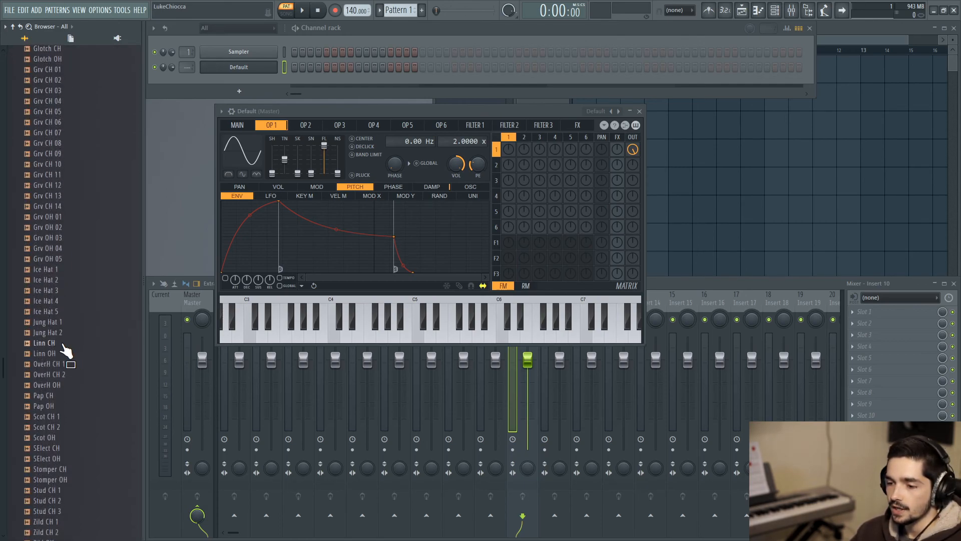
pyautogui.scroll(2, 52, 277)
pyautogui.click(51, 227)
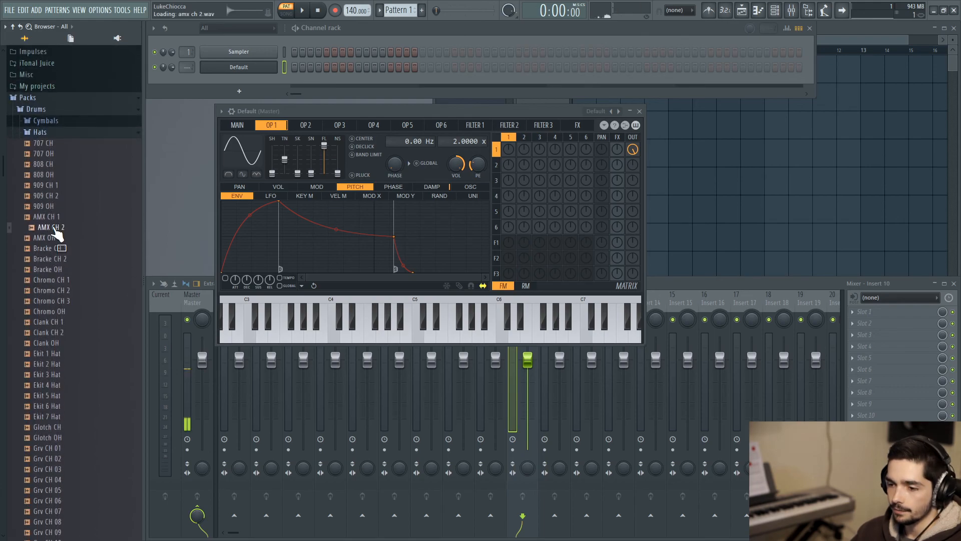
pyautogui.click(51, 206)
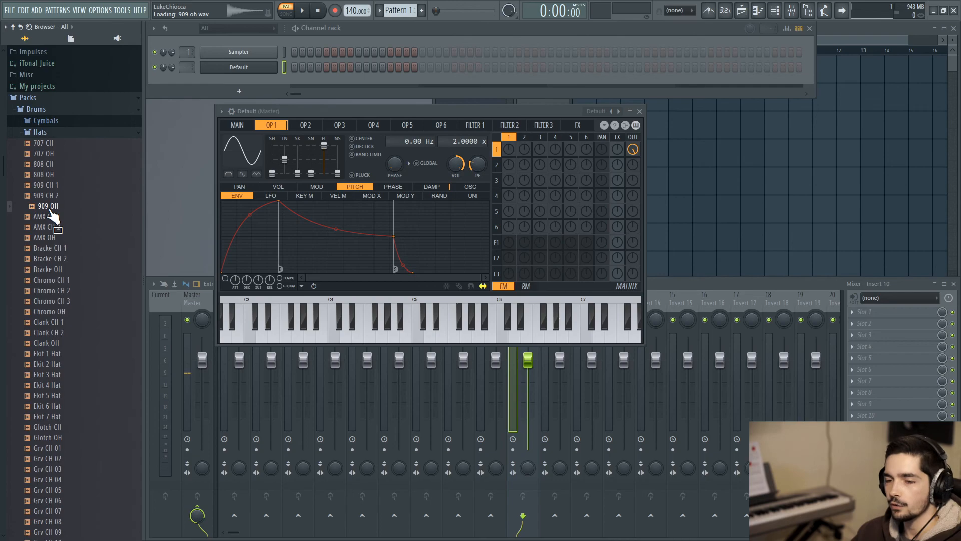
# Preview the 707 CH hat sample and add it to the channel rack as a new channel.
pyautogui.moveTo(53, 216); pyautogui.dragTo(52, 151)
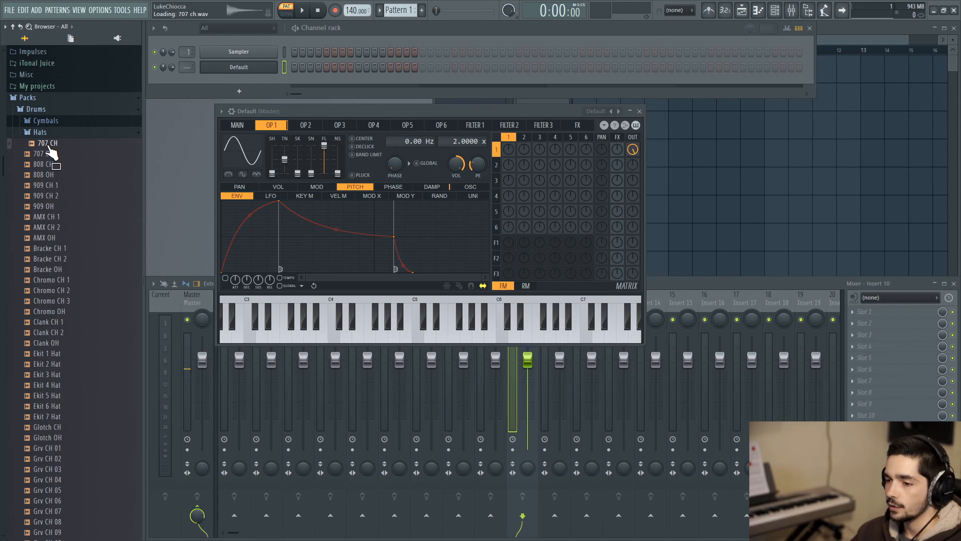
pyautogui.moveTo(50, 151); pyautogui.dragTo(239, 86)
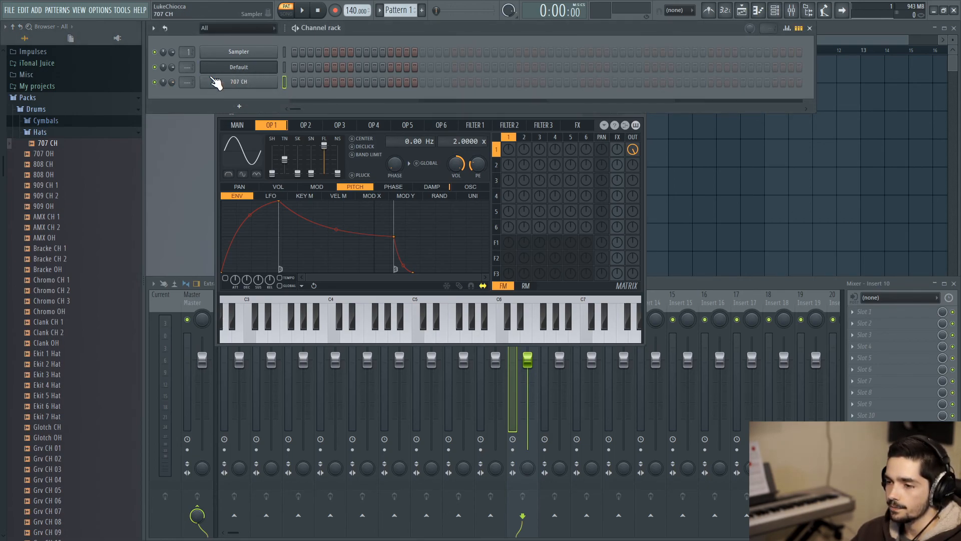
# Preview Ekit Kick from the Kicks folder of Drums and add it to the channel rack as a new channel.
pyautogui.click(45, 134)
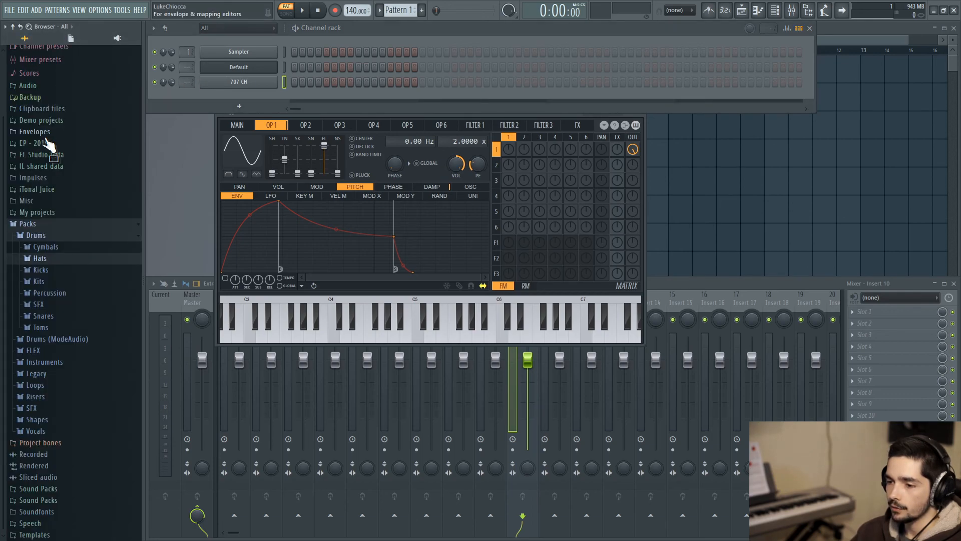
pyautogui.click(46, 271)
pyautogui.click(70, 258)
pyautogui.click(65, 293)
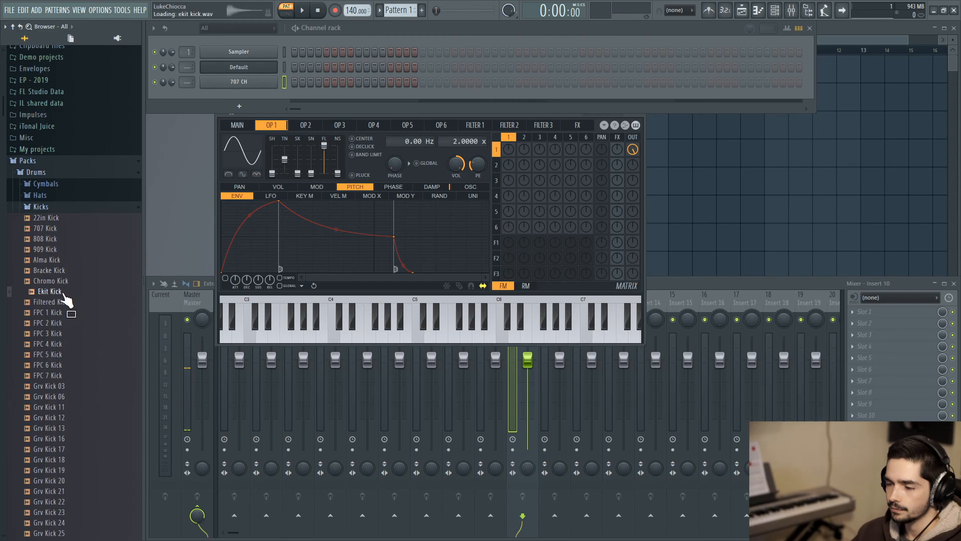
pyautogui.moveTo(55, 296); pyautogui.dragTo(236, 93)
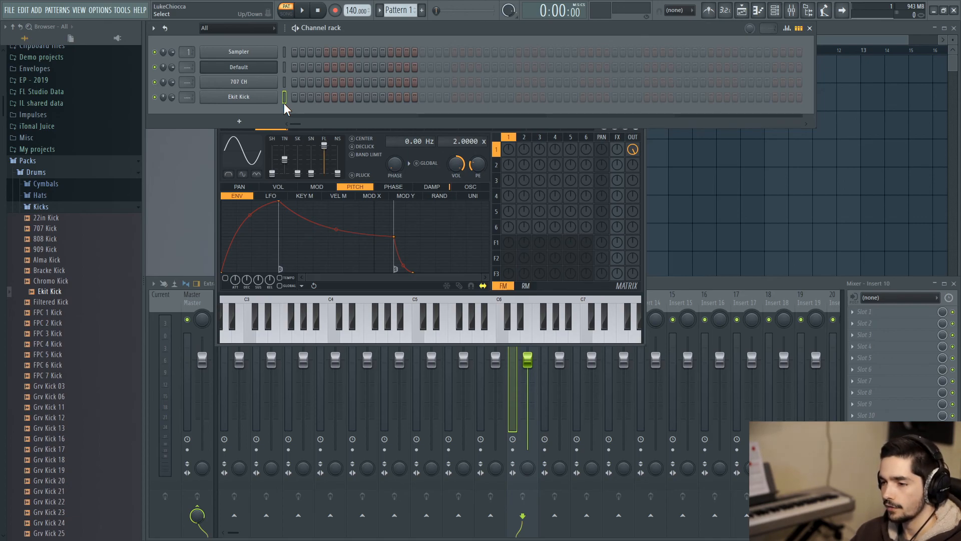
# Audition the Ekit Kick channel at several pitches, starting with C4.
pyautogui.press('z')
pyautogui.press('z')
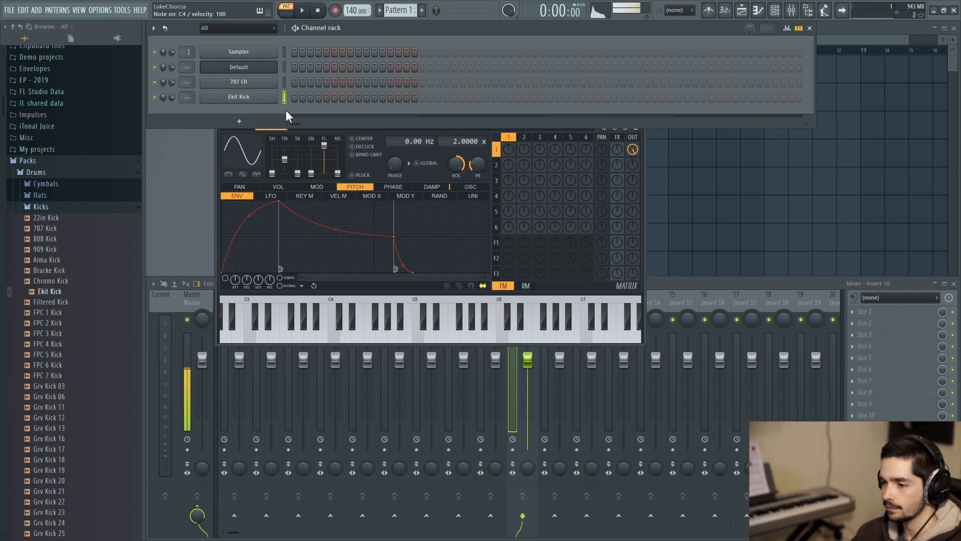
pyautogui.press('c')
pyautogui.press('c')
pyautogui.press('v')
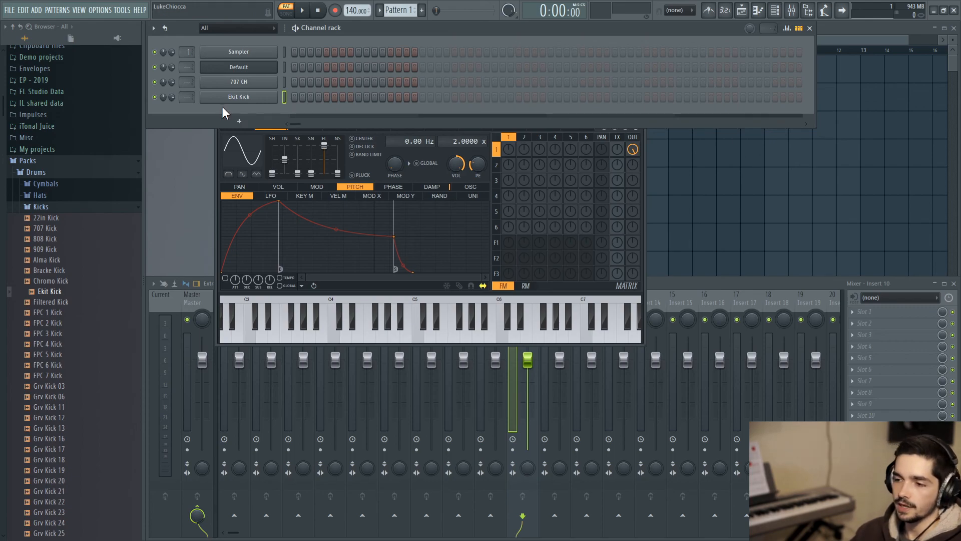
# Rename Pattern 1 as Drums 1 and enable every second step of the 707 CH channel across the 16 steps.
pyautogui.click(422, 11)
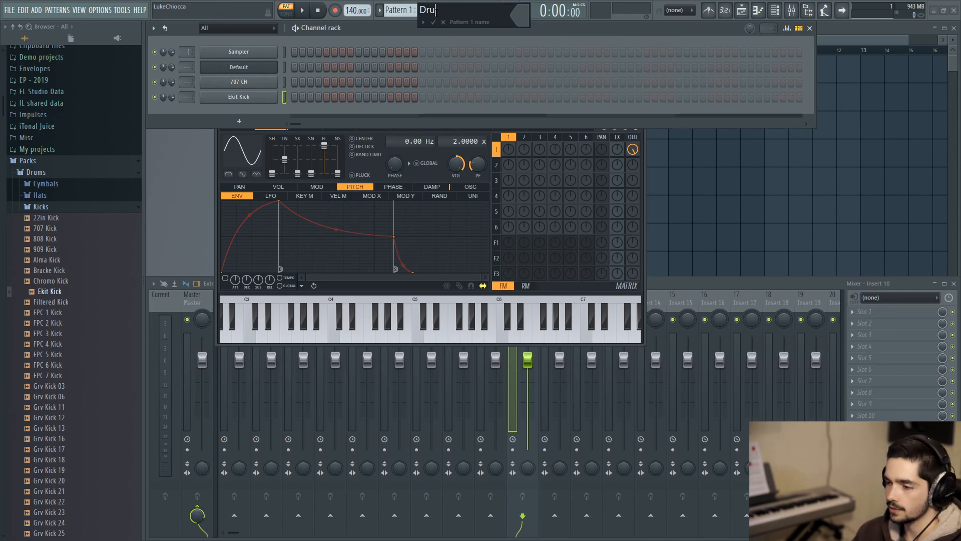
pyautogui.click(434, 22)
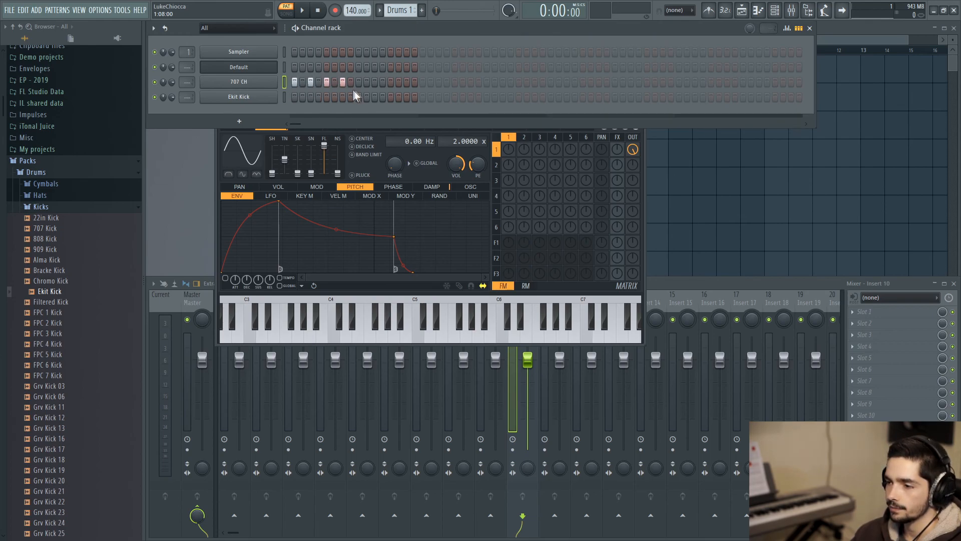
pyautogui.click(407, 82)
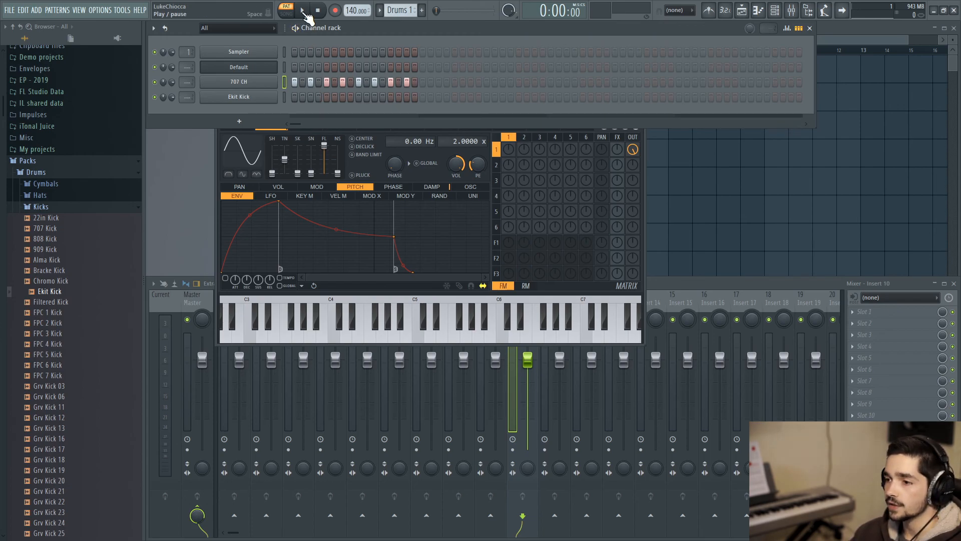
# Switch playback to song mode, play the empty playlist briefly, and return to the channel rack.
pyautogui.click(292, 14)
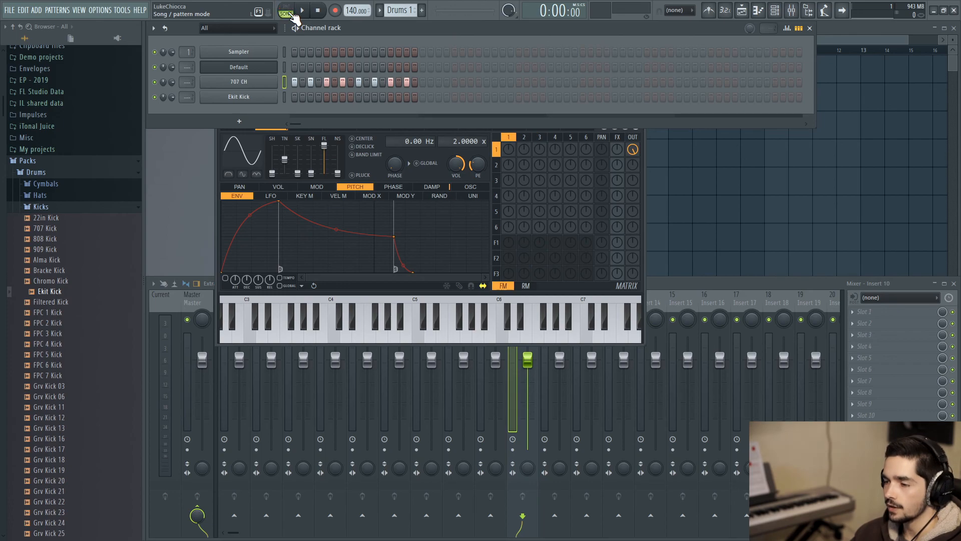
pyautogui.click(689, 186)
pyautogui.press('space')
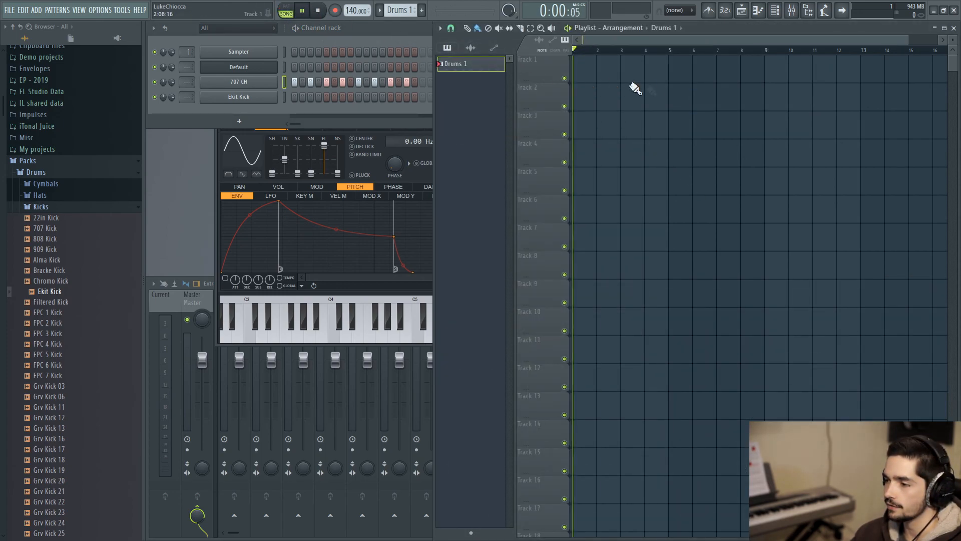
pyautogui.click(324, 15)
pyautogui.click(360, 28)
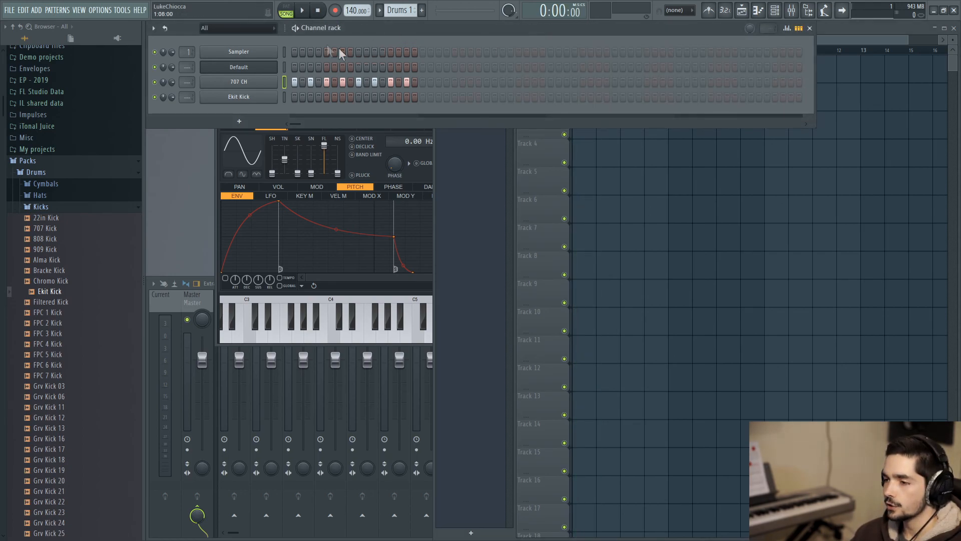
# Switch playback back to pattern mode and play the Drums 1 hat pattern briefly.
pyautogui.click(289, 14)
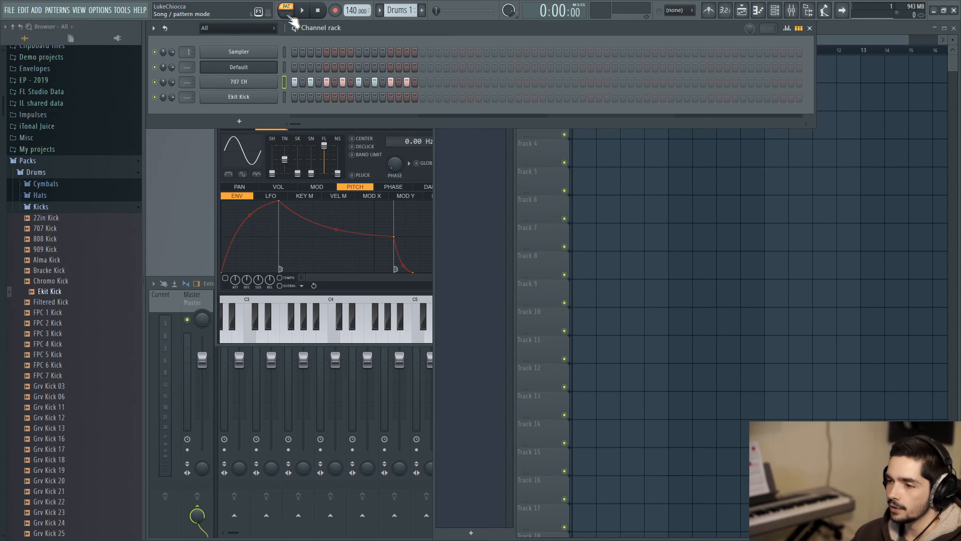
pyautogui.click(305, 14)
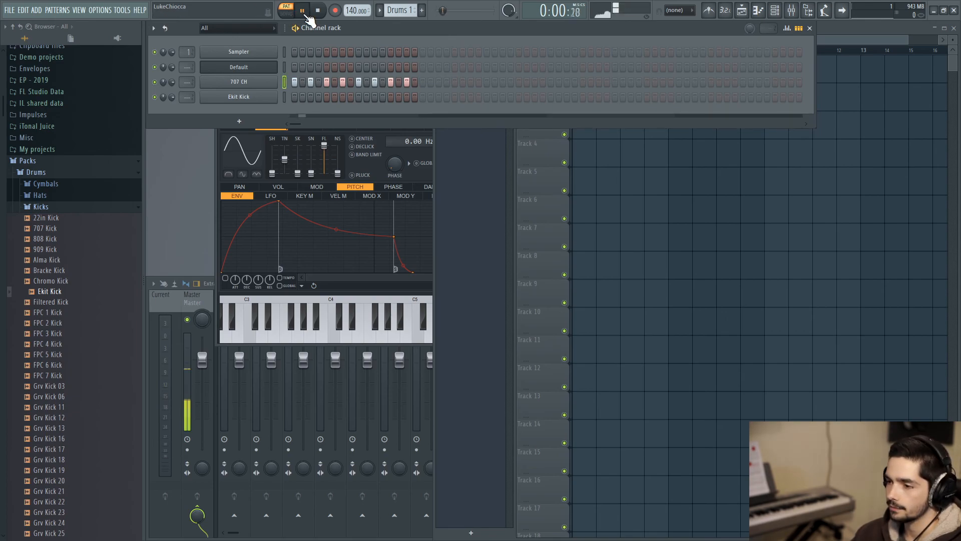
pyautogui.click(319, 11)
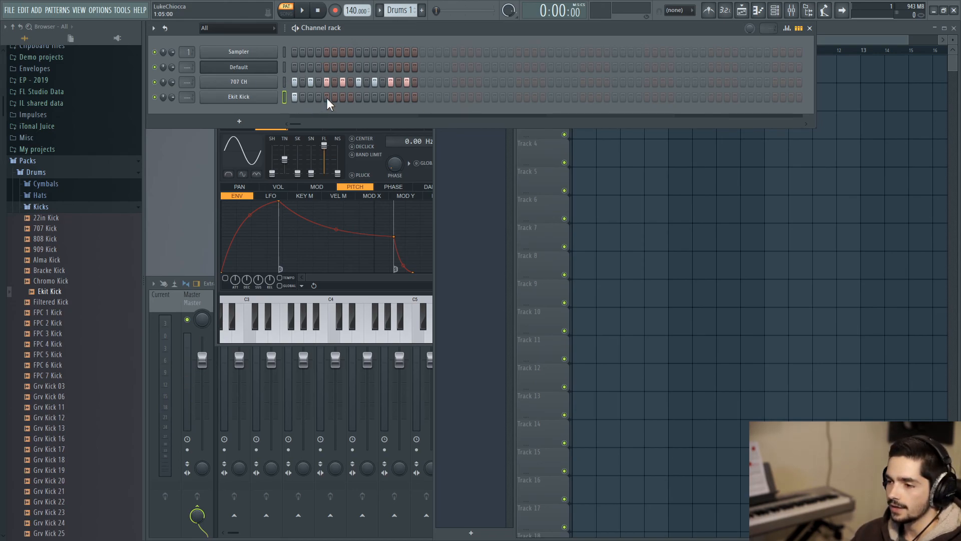
# Enable steps 1, 5, 9 and 13 of the Ekit Kick channel and play the pattern briefly.
pyautogui.click(391, 97)
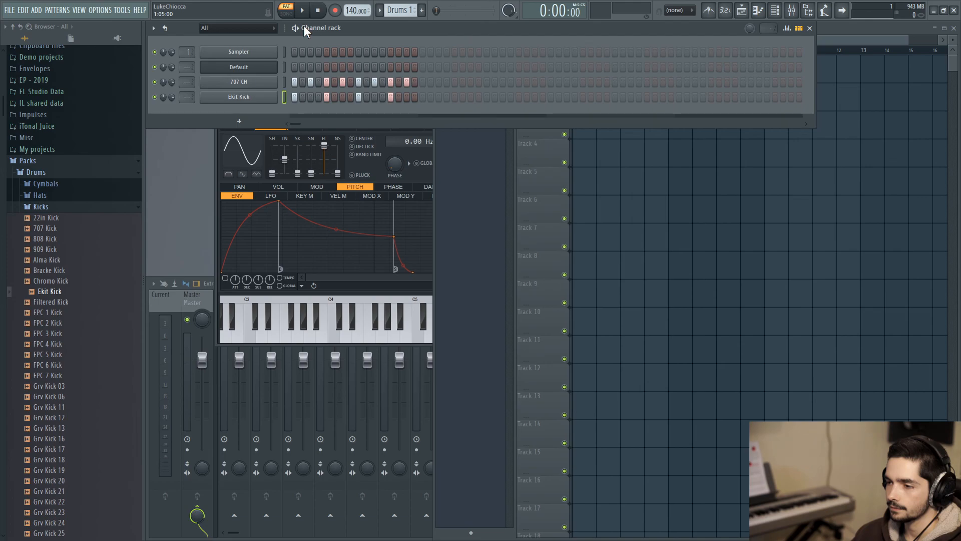
pyautogui.click(303, 11)
pyautogui.click(318, 11)
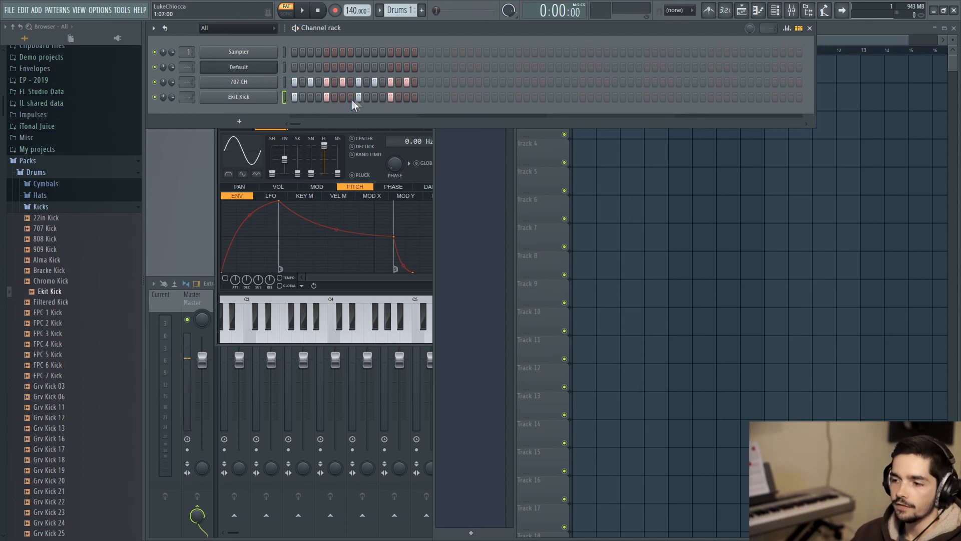
# Clear all enabled steps from the 707 CH and Ekit Kick channels.
pyautogui.click(406, 82)
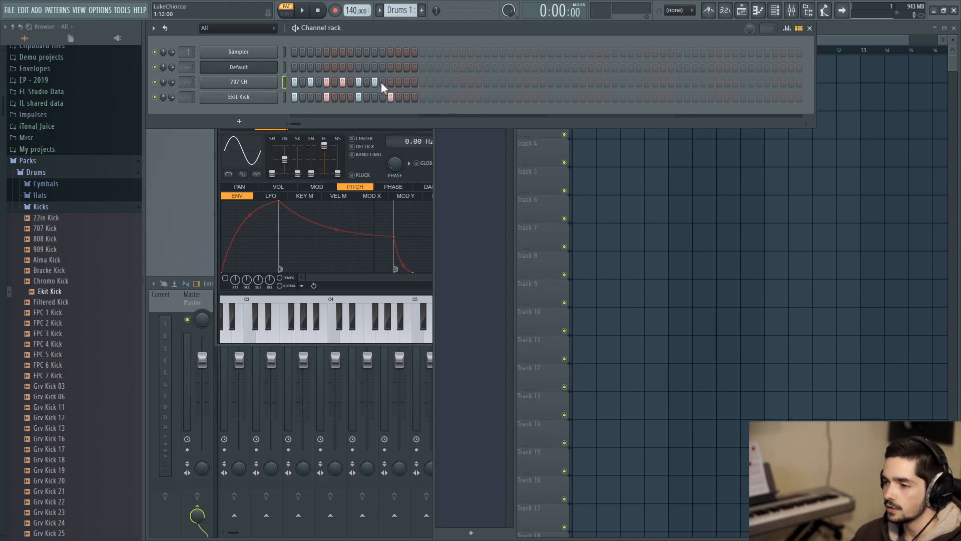
pyautogui.click(311, 82)
pyautogui.click(294, 82)
pyautogui.click(326, 82)
pyautogui.click(390, 97)
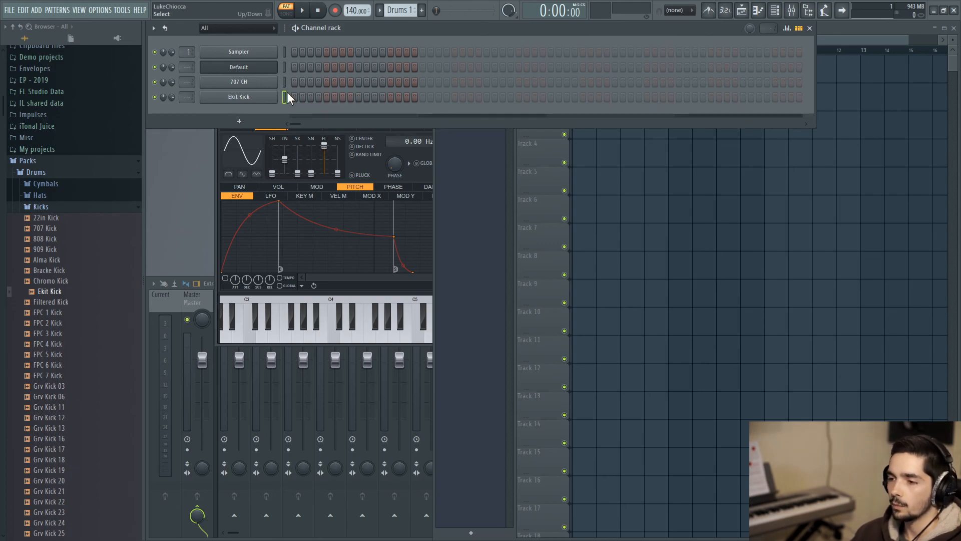
# Open the piano roll for the 707 CH channel and maximize its window.
pyautogui.rightClick(252, 83)
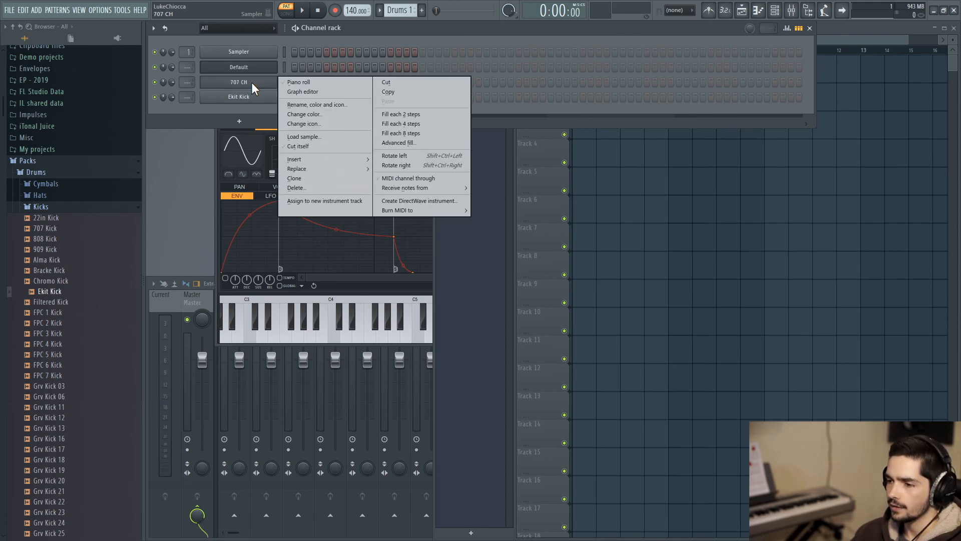
pyautogui.click(295, 82)
pyautogui.moveTo(948, 88); pyautogui.dragTo(557, 110)
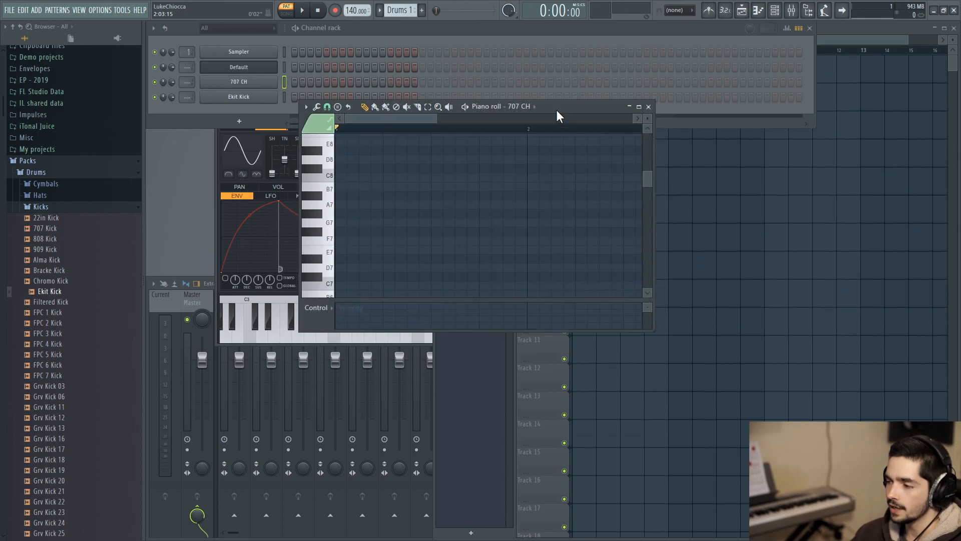
pyautogui.click(640, 107)
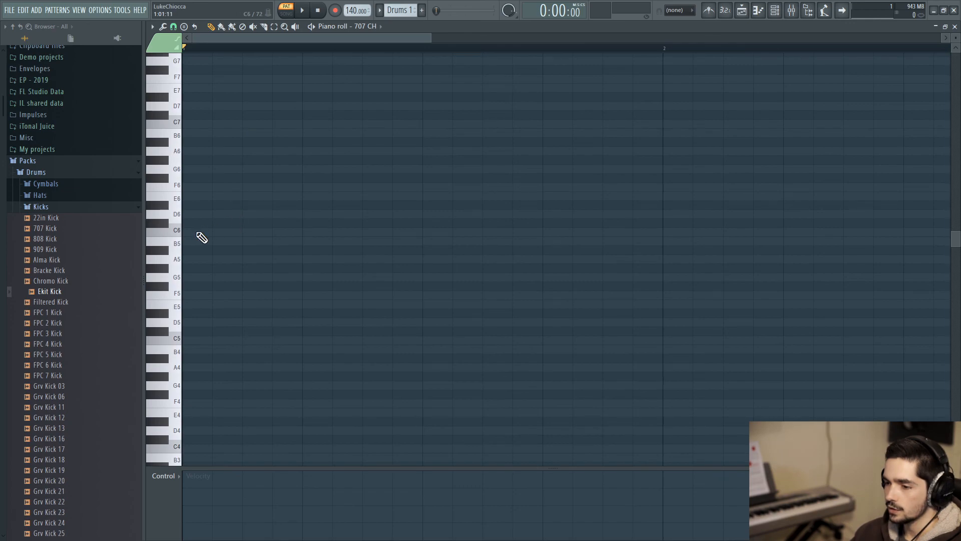
# Draw test notes alternating between C6 and C#6 from the start of bar 1, plus one on G6.
pyautogui.click(199, 232)
pyautogui.click(245, 222)
pyautogui.click(303, 232)
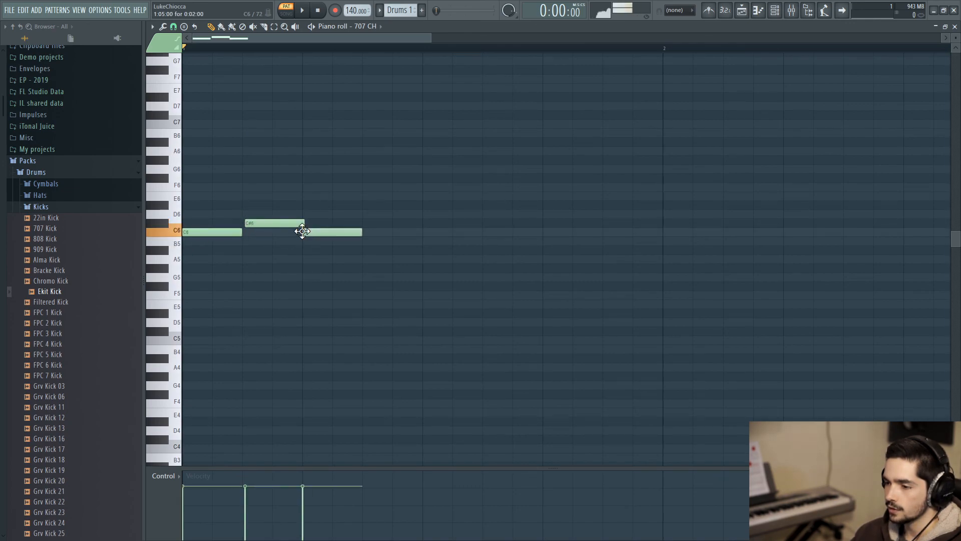
pyautogui.click(373, 224)
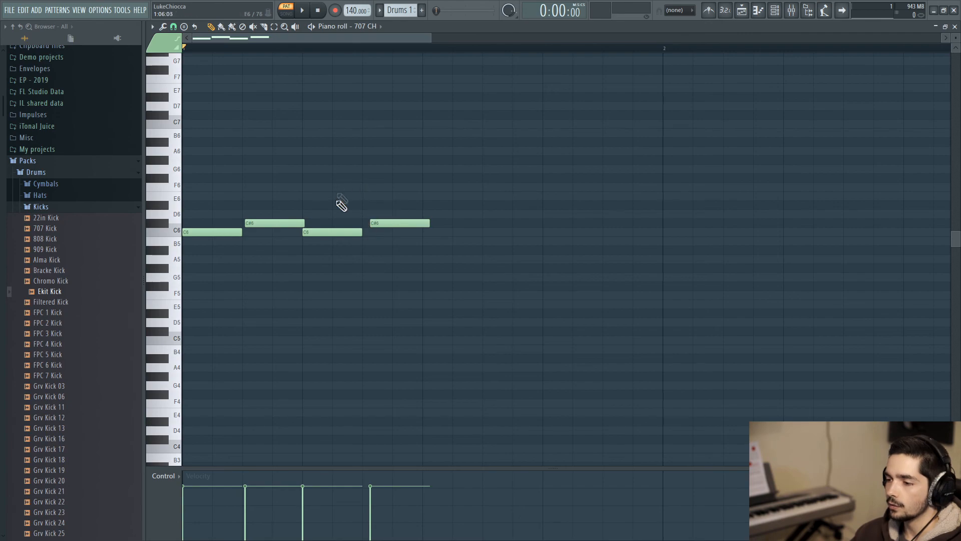
pyautogui.moveTo(371, 173)
pyautogui.mouseDown()
pyautogui.moveTo(412, 173)
pyautogui.moveTo(371, 169)
pyautogui.moveTo(380, 169)
pyautogui.mouseUp()
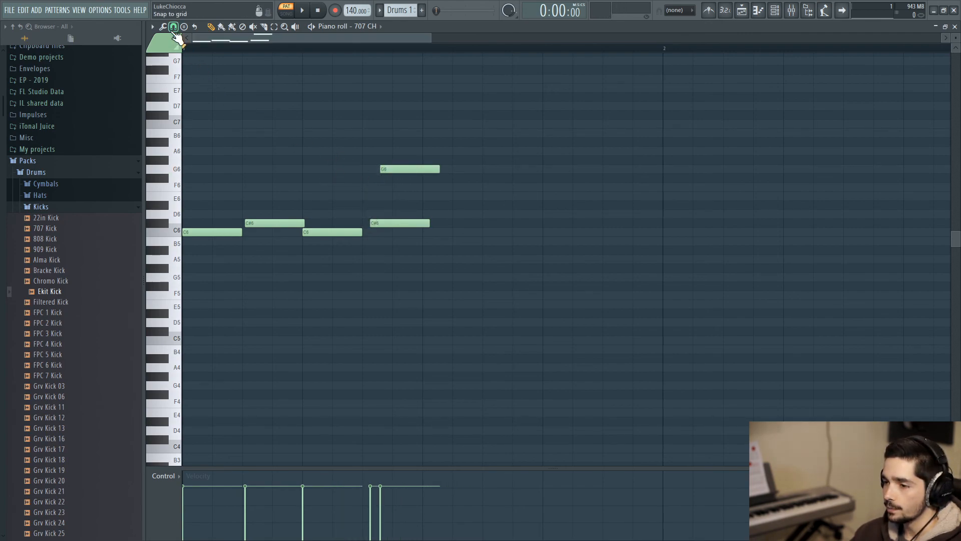
# Set the piano roll's grid snapping to Step and try it with a test note moved to the start of bar 1.
pyautogui.click(173, 28)
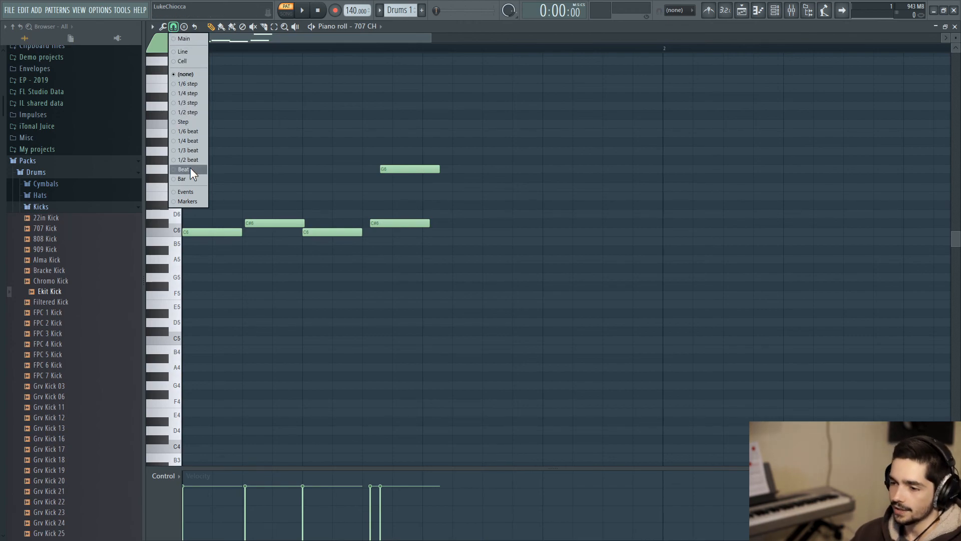
pyautogui.click(188, 124)
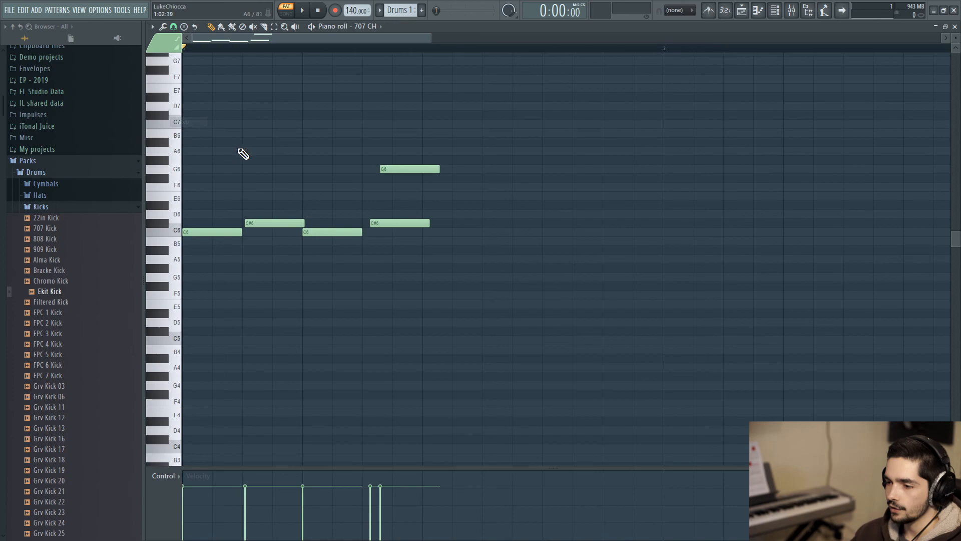
pyautogui.click(241, 142)
pyautogui.moveTo(241, 141); pyautogui.dragTo(182, 141)
# Delete all the test notes from the 707 CH piano roll.
pyautogui.rightClick(221, 142)
pyautogui.rightClick(384, 169)
pyautogui.rightClick(387, 222)
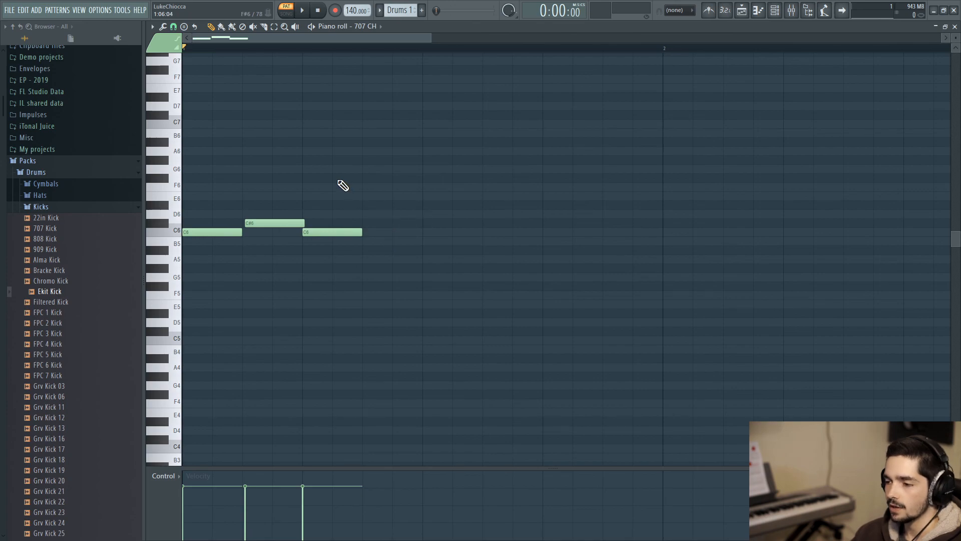
pyautogui.rightClick(331, 232)
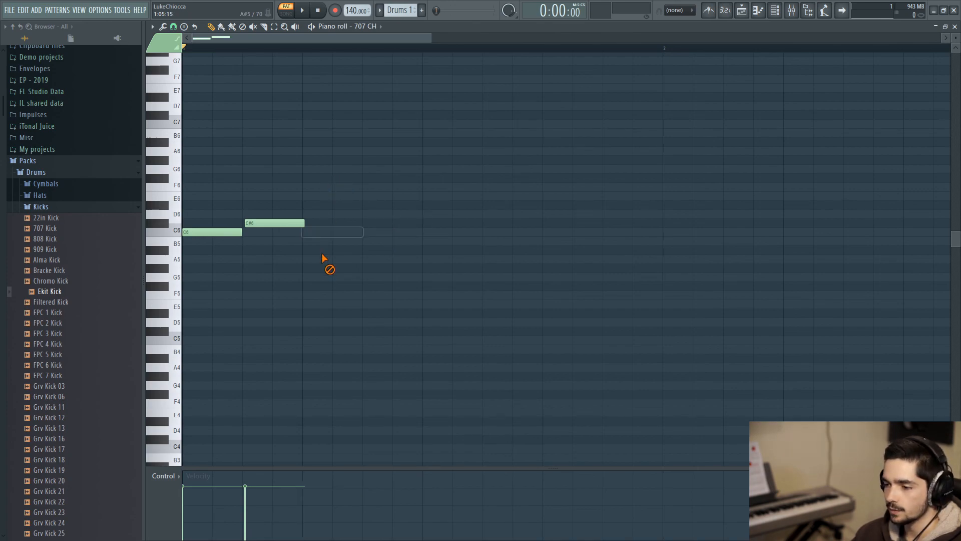
pyautogui.rightClick(274, 223)
pyautogui.rightClick(220, 232)
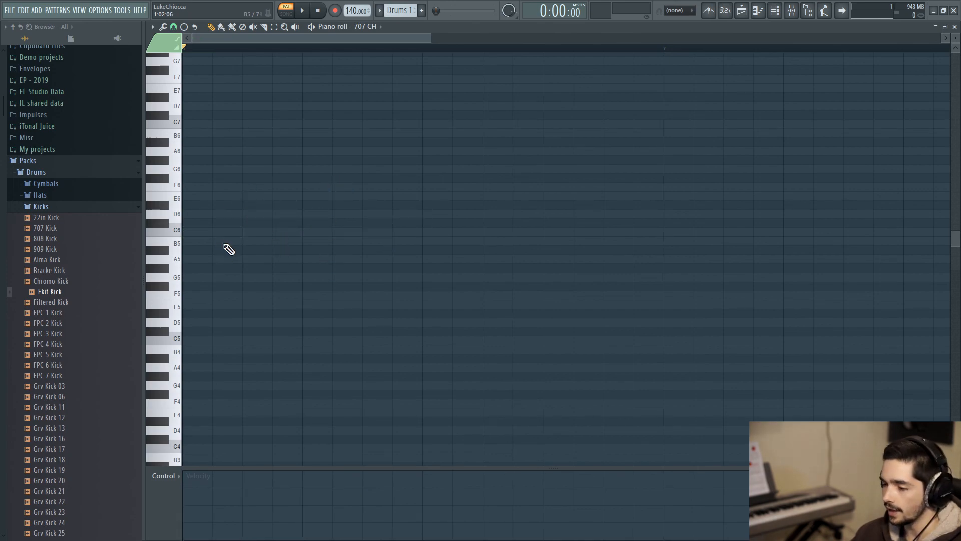
# Draw three consecutive C5 notes, each two steps long, from the start of bar 1.
pyautogui.scroll(-3, 217, 238)
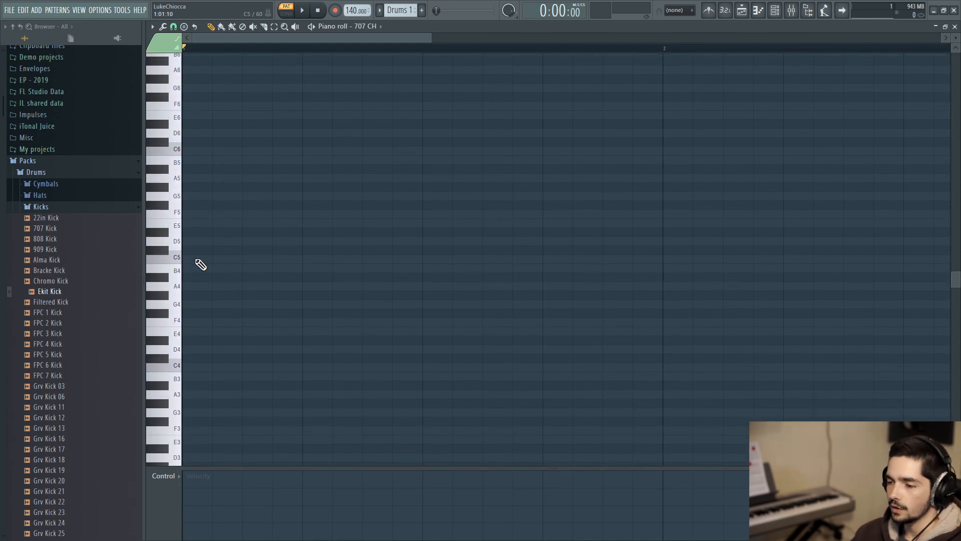
pyautogui.moveTo(199, 260); pyautogui.dragTo(174, 259)
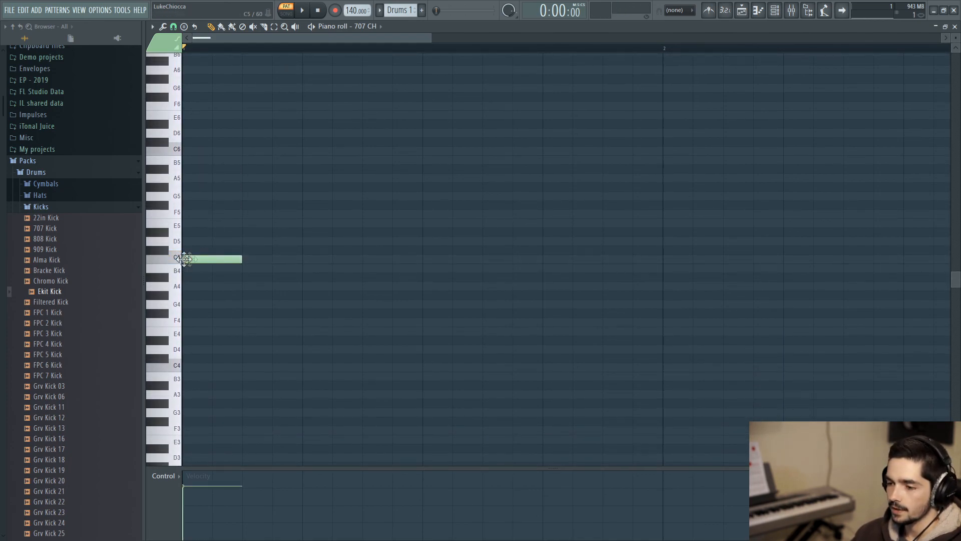
pyautogui.click(248, 260)
pyautogui.click(307, 261)
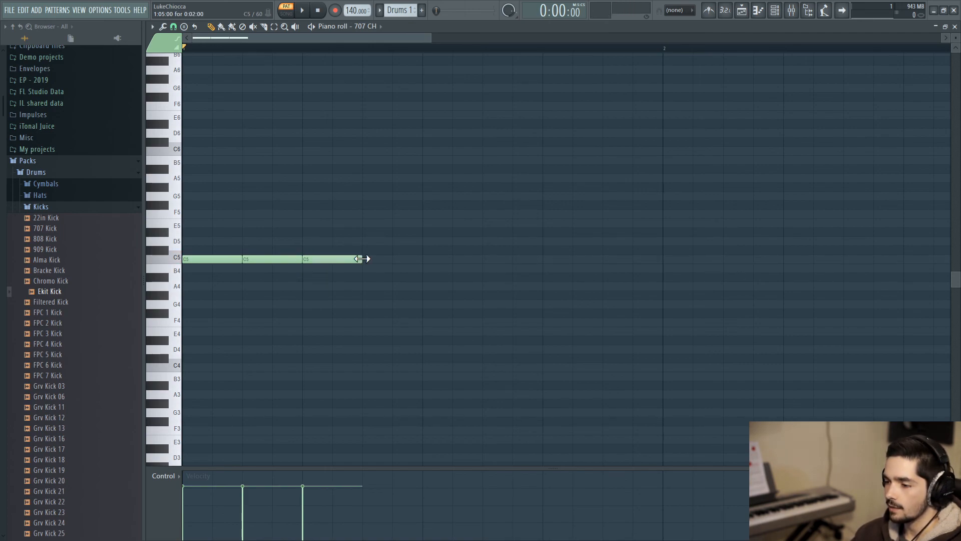
pyautogui.moveTo(360, 259)
pyautogui.mouseDown()
pyautogui.moveTo(337, 260)
pyautogui.moveTo(407, 260)
pyautogui.moveTo(329, 259)
pyautogui.moveTo(361, 259)
pyautogui.mouseUp()
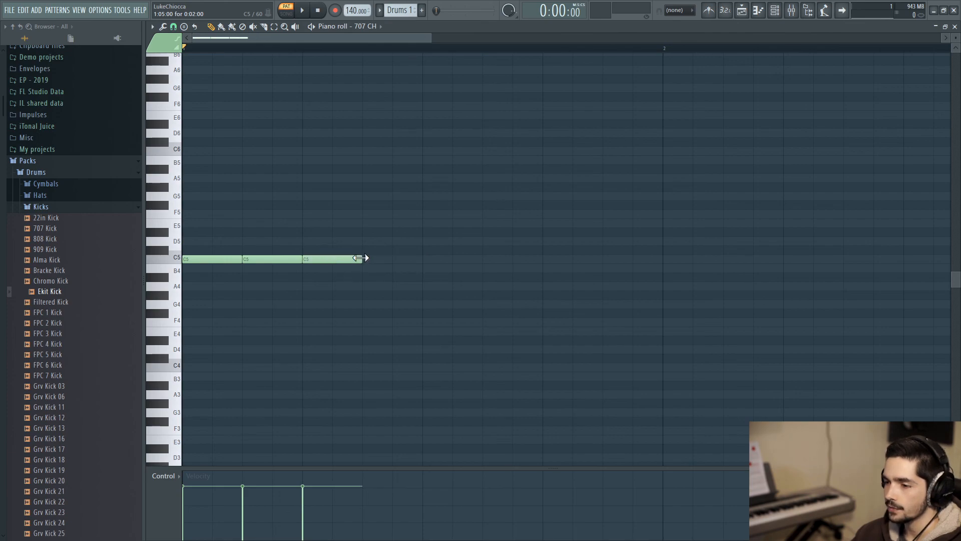
# Set snapping to 1/4 step, shorten the third C5 note to a quarter step and add four more matching C5 notes directly behind it.
pyautogui.click(173, 27)
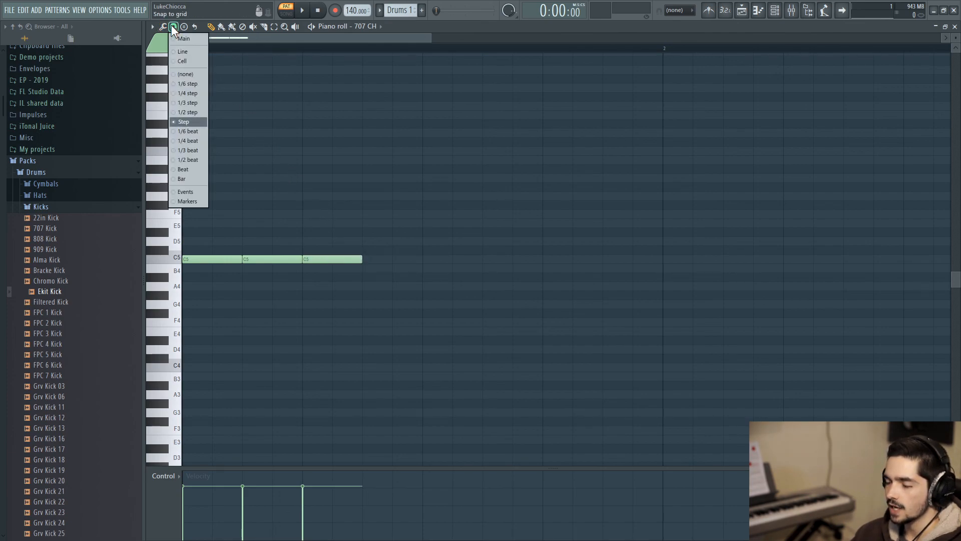
pyautogui.click(191, 96)
pyautogui.moveTo(363, 260); pyautogui.dragTo(308, 260)
pyautogui.click(314, 260)
pyautogui.click(321, 260)
pyautogui.click(328, 260)
pyautogui.click(335, 260)
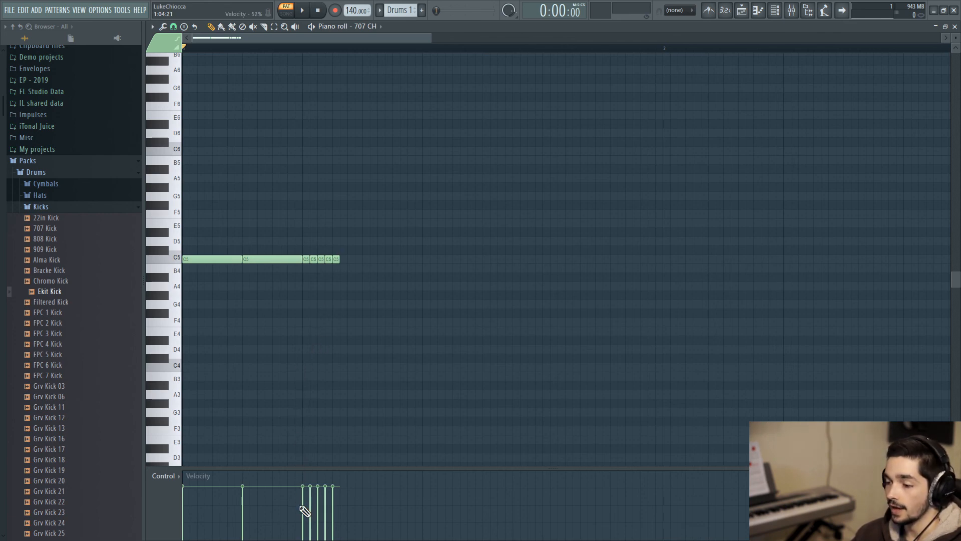
# Lower the velocity of the first quarter-step note and clear the time selection over the short notes.
pyautogui.moveTo(307, 529); pyautogui.dragTo(338, 505)
pyautogui.scroll(1, 316, 295)
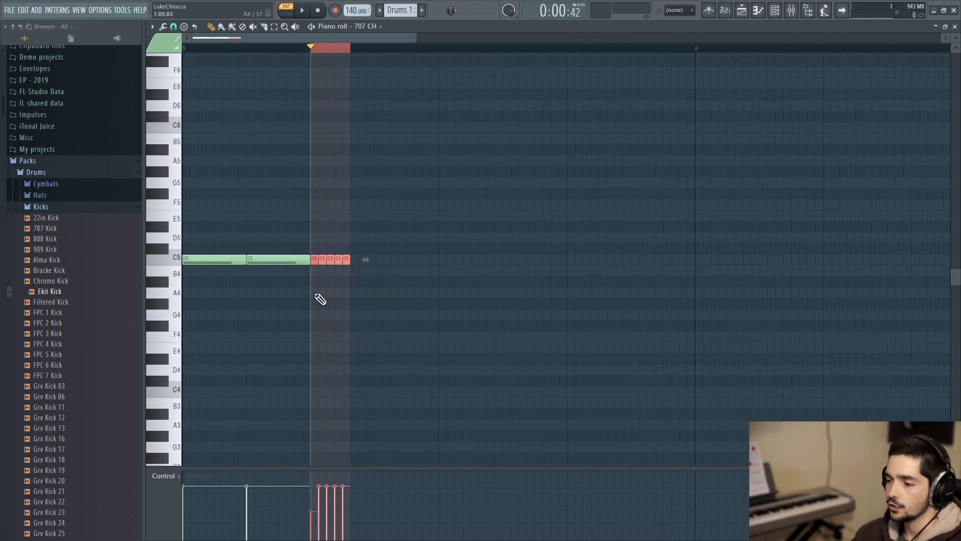
pyautogui.click(333, 49)
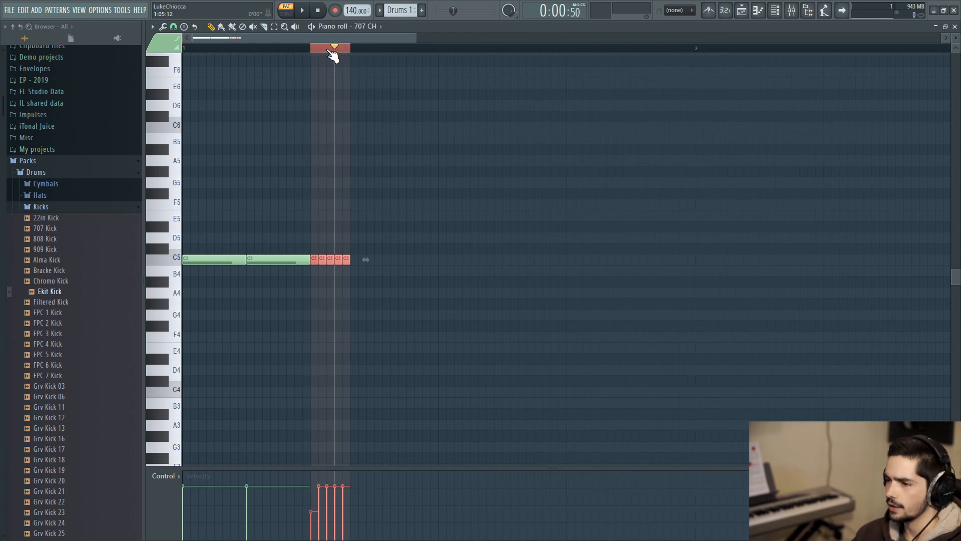
pyautogui.doubleClick(328, 49)
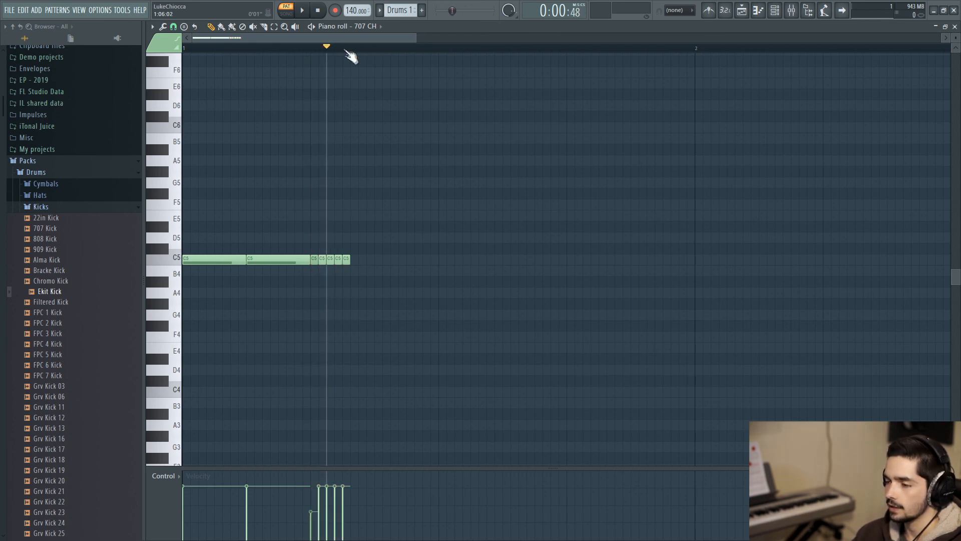
pyautogui.scroll(1, 310, 58)
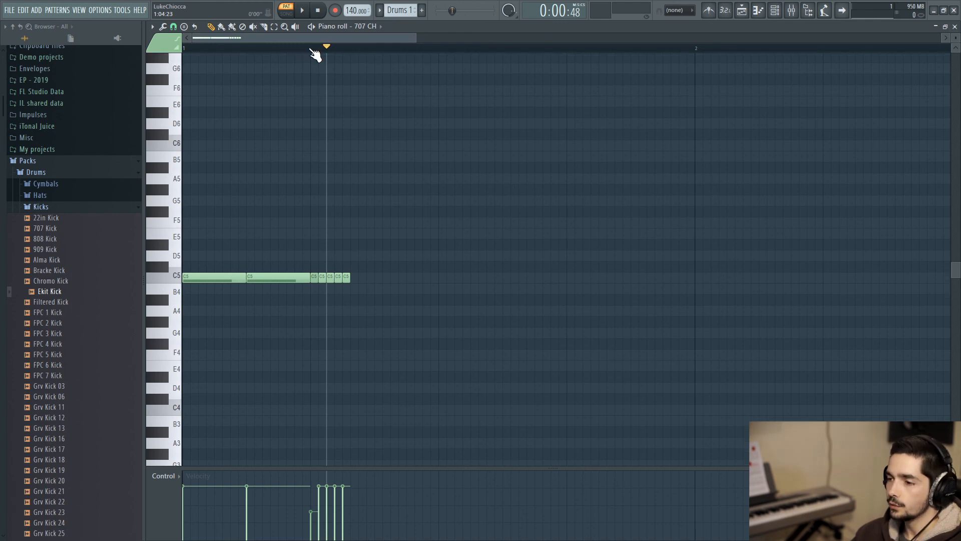
# Place the playhead at the start of the quarter-step notes and close the piano roll.
pyautogui.click(311, 48)
pyautogui.moveTo(309, 48)
pyautogui.mouseDown()
pyautogui.moveTo(409, 52)
pyautogui.moveTo(303, 60)
pyautogui.mouseUp()
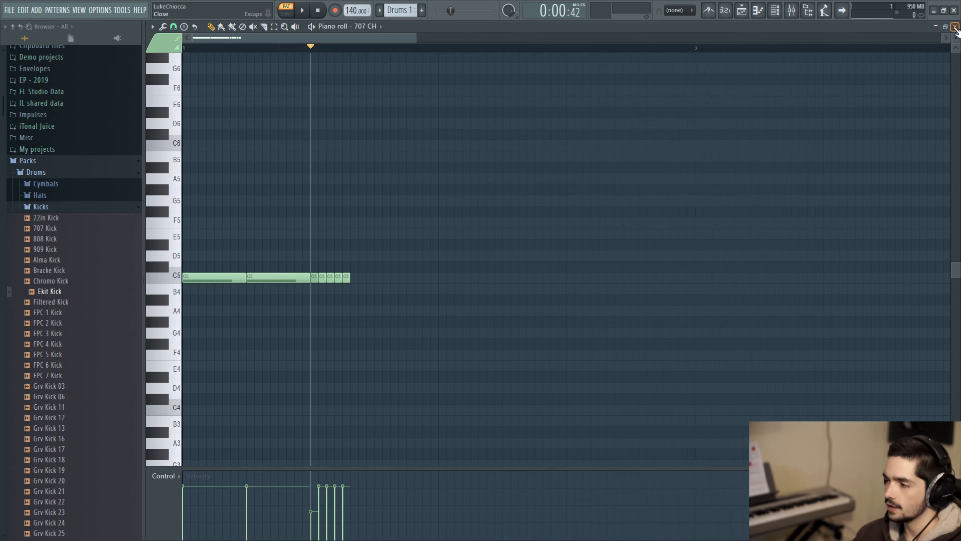
pyautogui.click(955, 28)
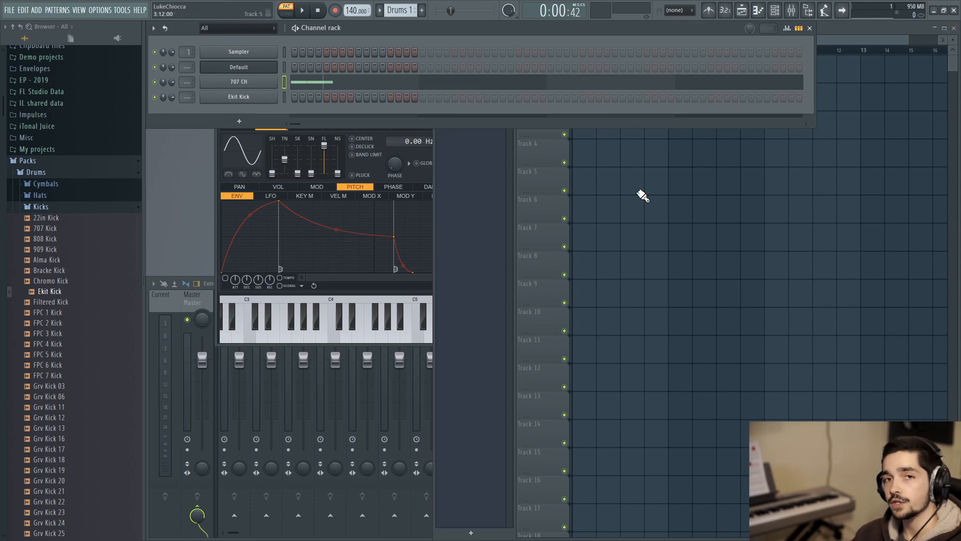
# Bring the playlist forward and place Drums 1 clips at bars 1 and 3 on Track 1.
pyautogui.click(833, 31)
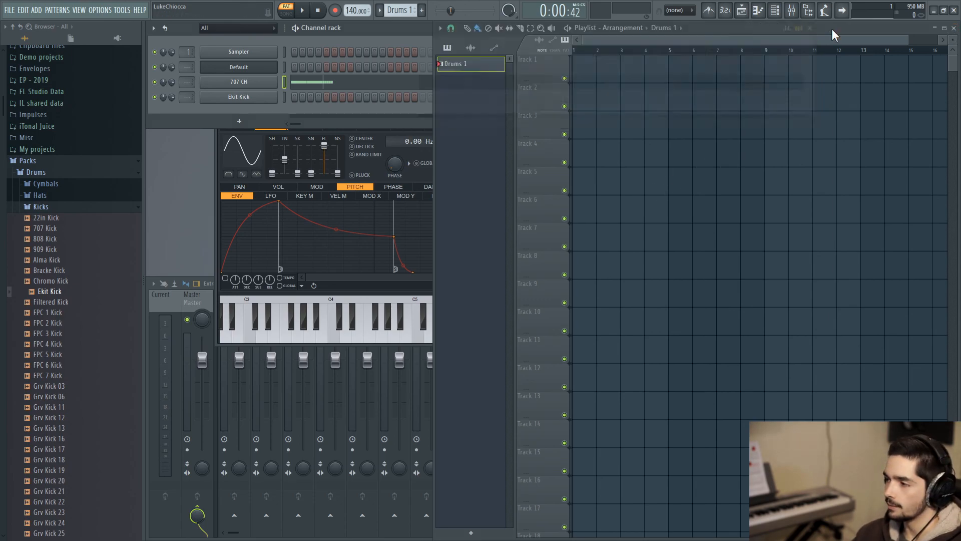
pyautogui.click(581, 65)
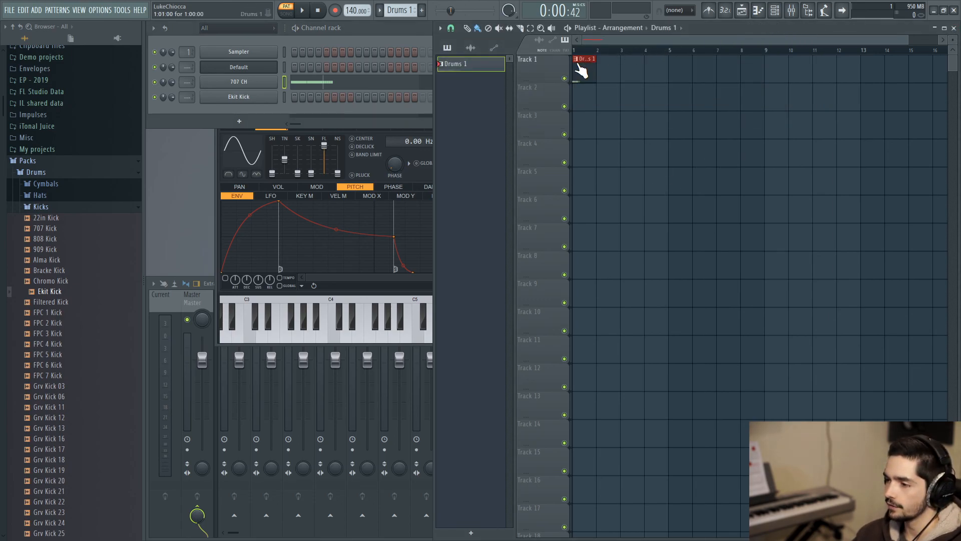
pyautogui.click(625, 75)
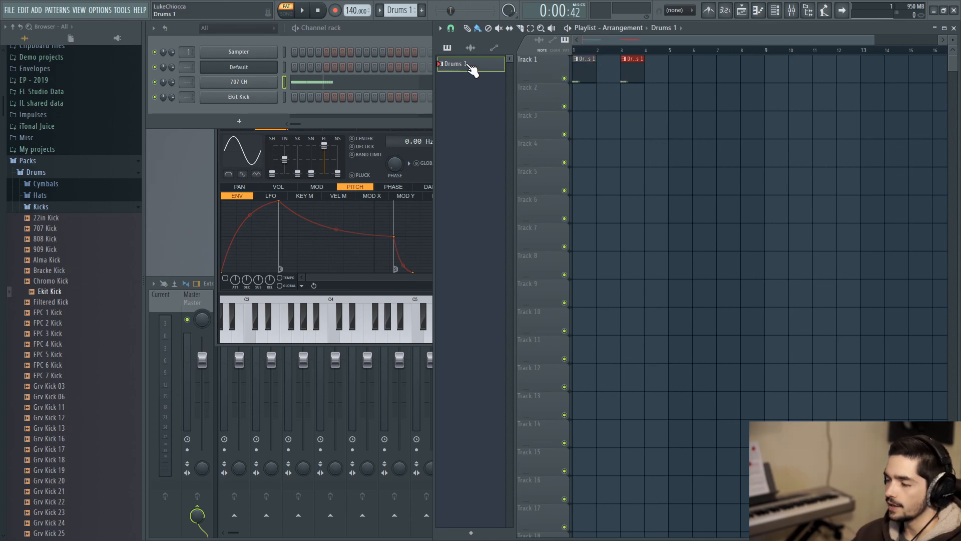
# Create a new empty pattern named Drums 2.
pyautogui.click(421, 10)
pyautogui.write('Drums 2')
pyautogui.press('Return')
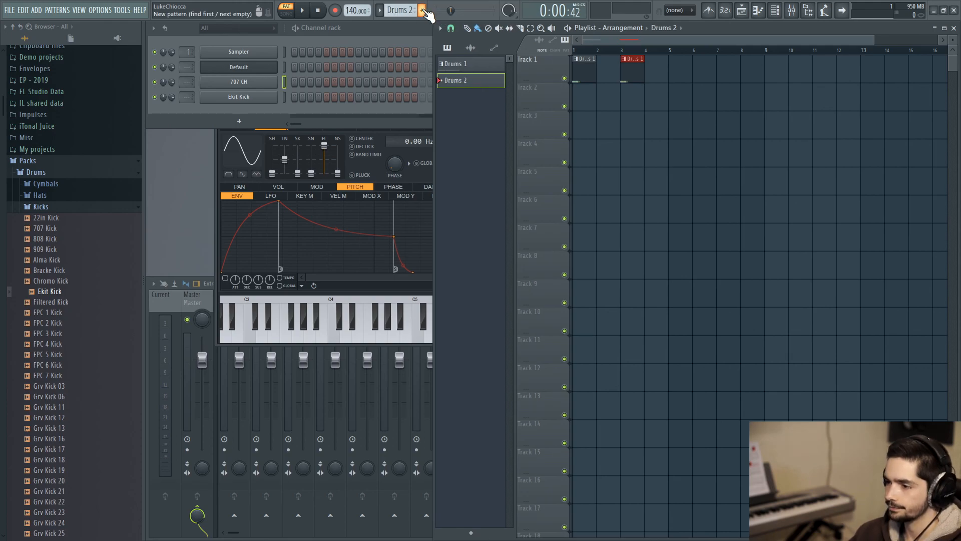
# Try a Drums 2 clip at bar 4 and a Drums 1 clip at bar 5 on Track 1, and delete both.
pyautogui.click(656, 75)
pyautogui.click(498, 66)
pyautogui.click(679, 70)
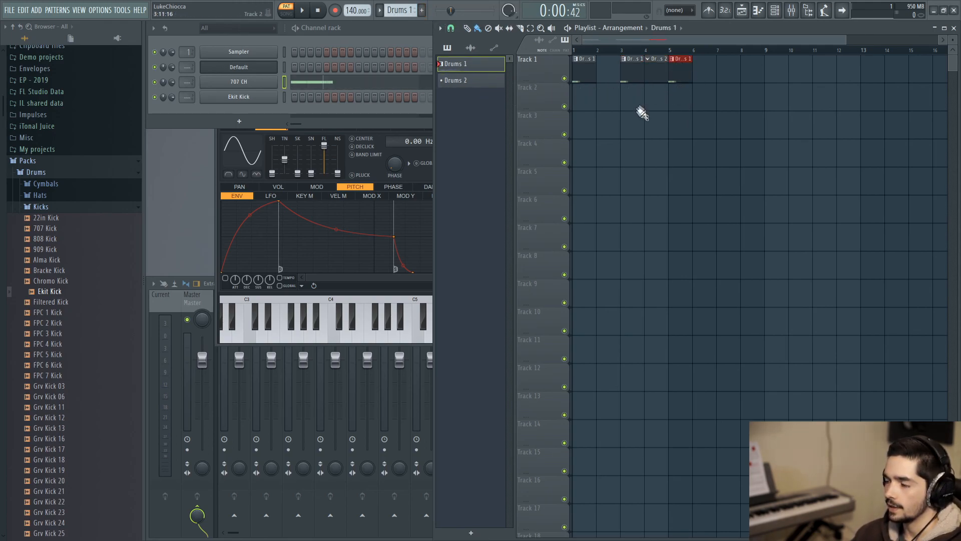
pyautogui.rightClick(681, 73)
pyautogui.rightClick(655, 73)
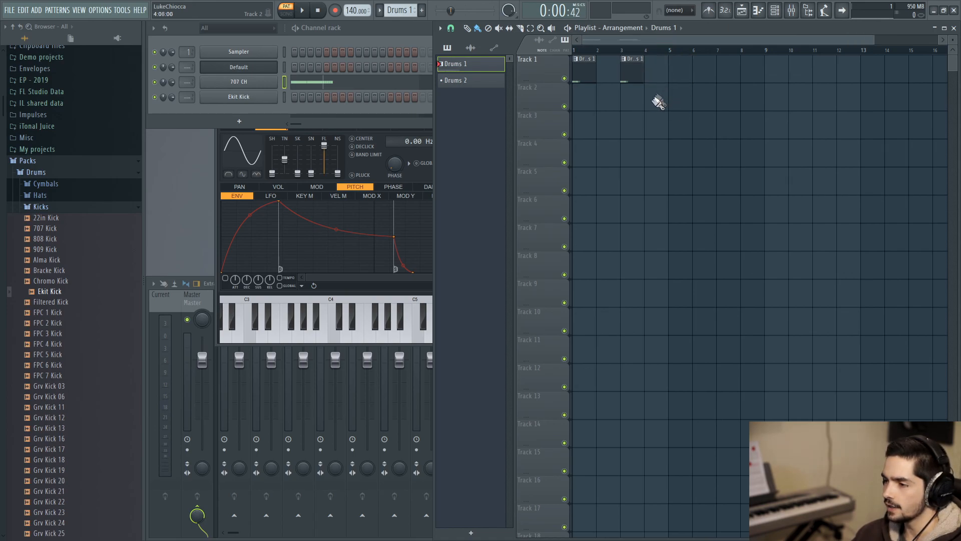
# Switch the active pattern to Drums 2 and back to Drums 1.
pyautogui.click(379, 10)
pyautogui.click(386, 35)
pyautogui.click(379, 10)
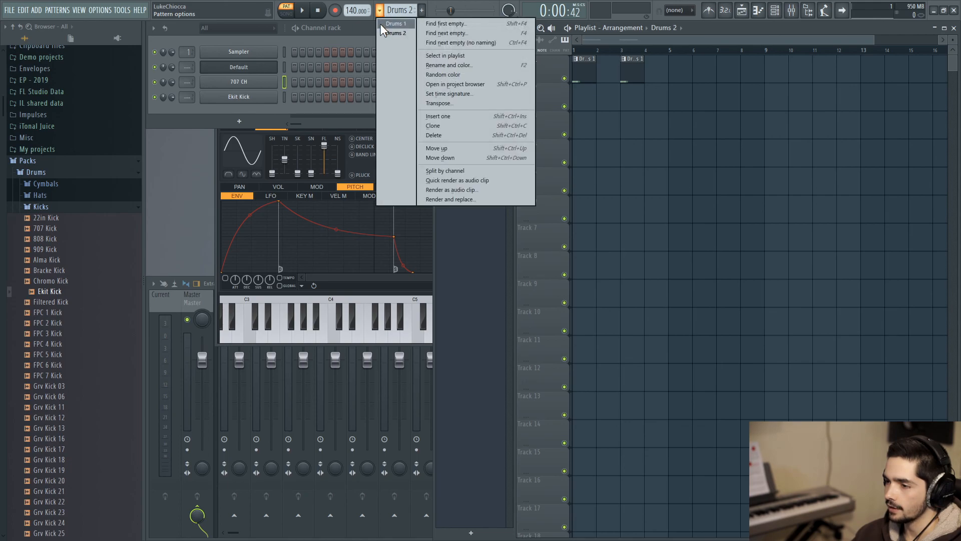
pyautogui.click(380, 24)
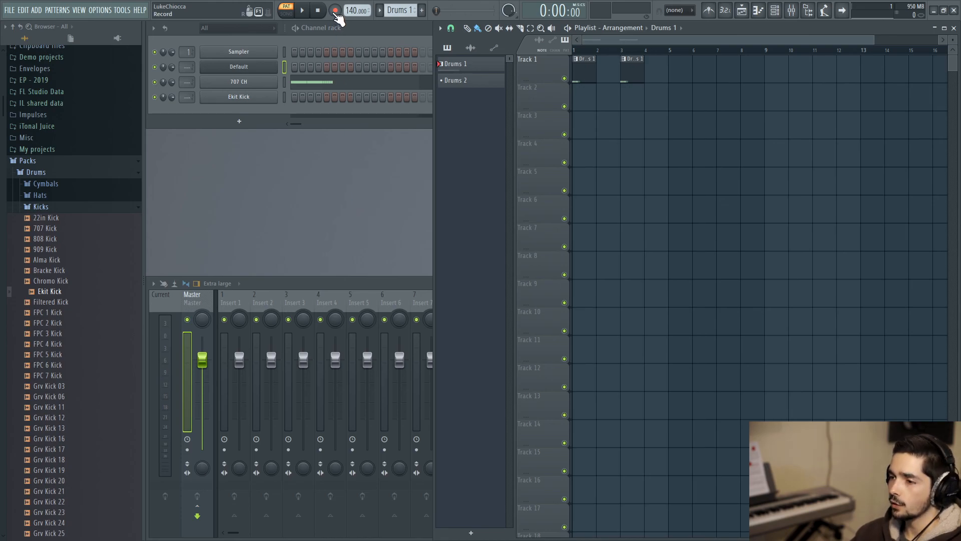
# Check the recording filter and count-in length options, arm recording and enable the countdown before recording.
pyautogui.rightClick(335, 12)
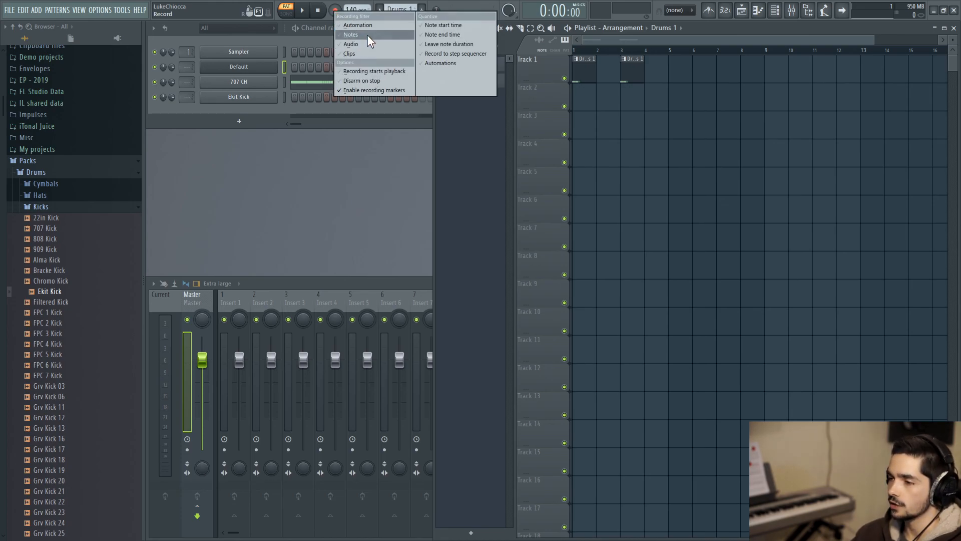
pyautogui.click(335, 11)
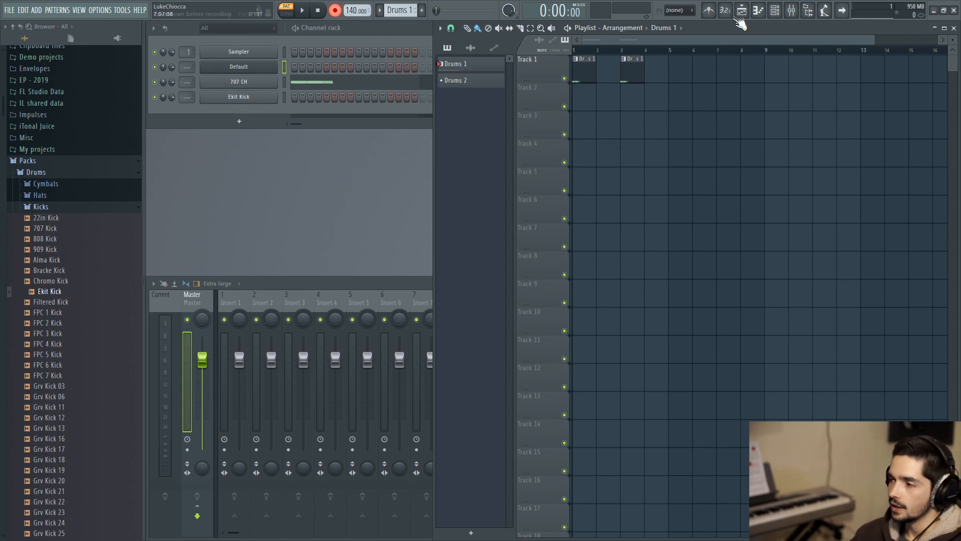
pyautogui.rightClick(726, 11)
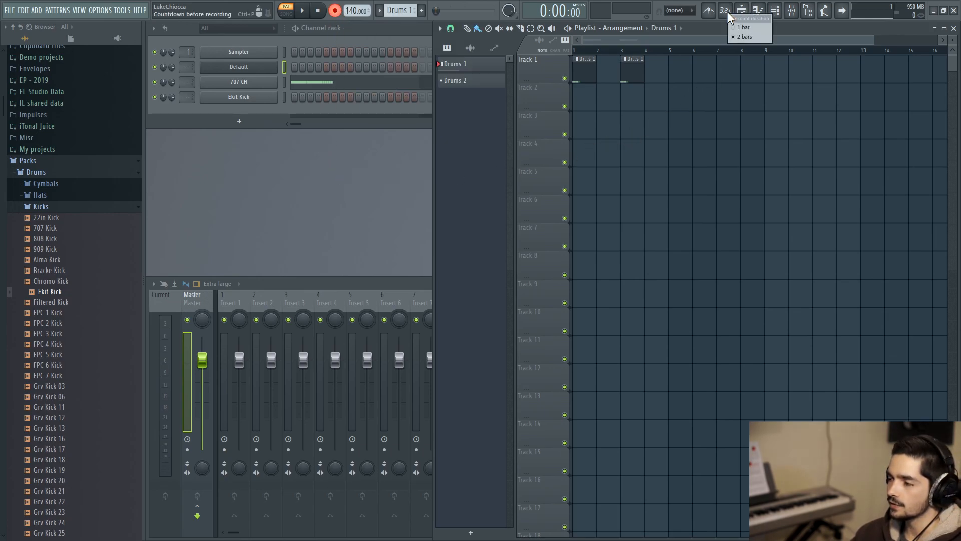
pyautogui.click(724, 10)
pyautogui.click(724, 10)
# Switch playback to song mode, start recording with the countdown and stop it.
pyautogui.click(285, 14)
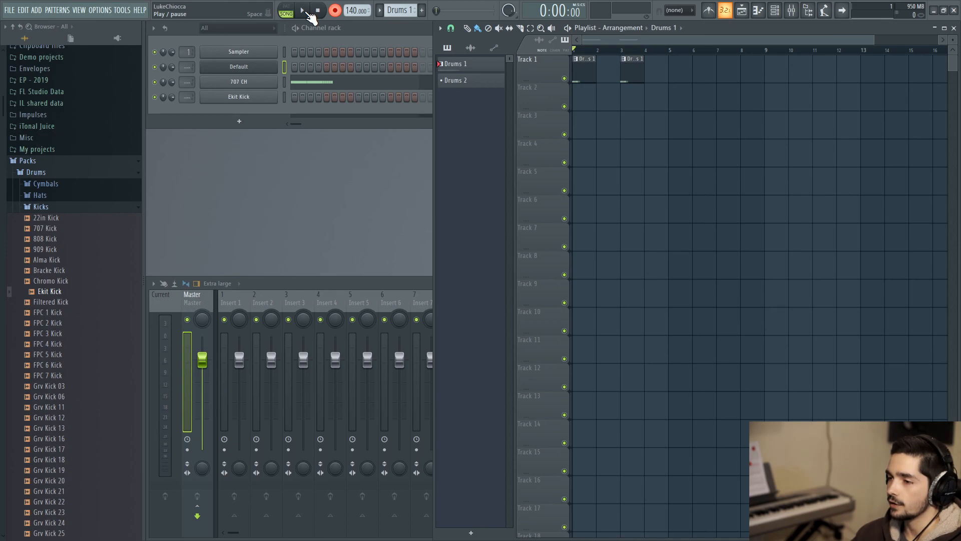
pyautogui.click(306, 11)
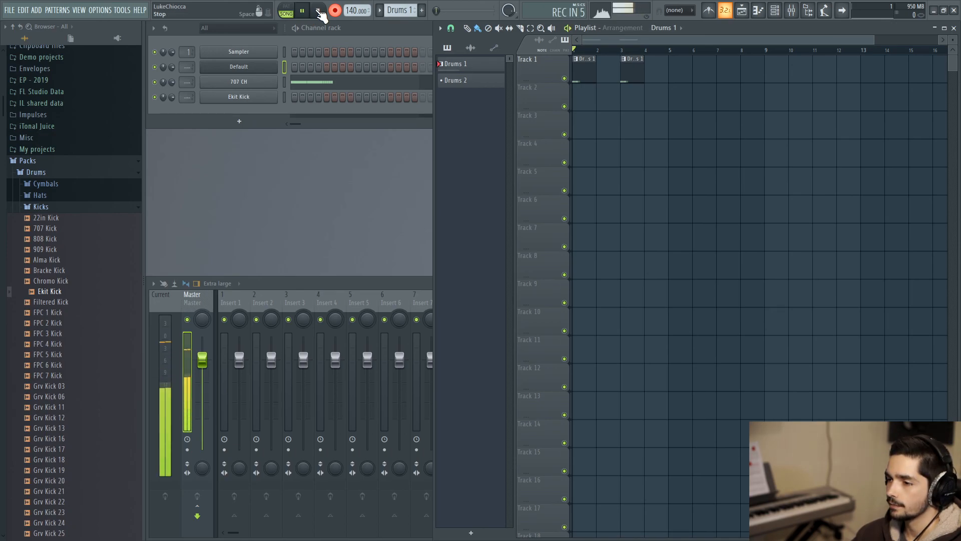
pyautogui.click(318, 11)
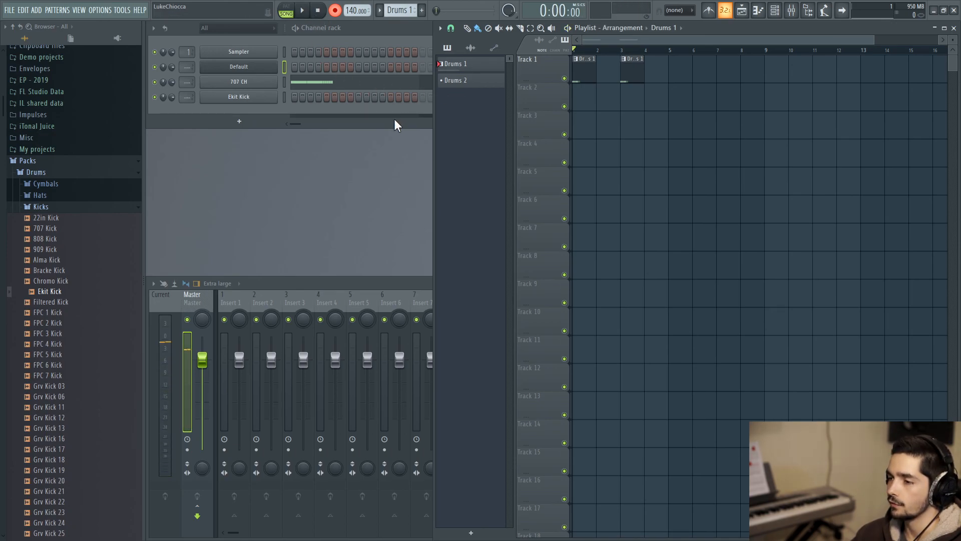
# Route the Default synth channel to mixer track 1 and the 707 CH channel to mixer track 2.
pyautogui.click(250, 168)
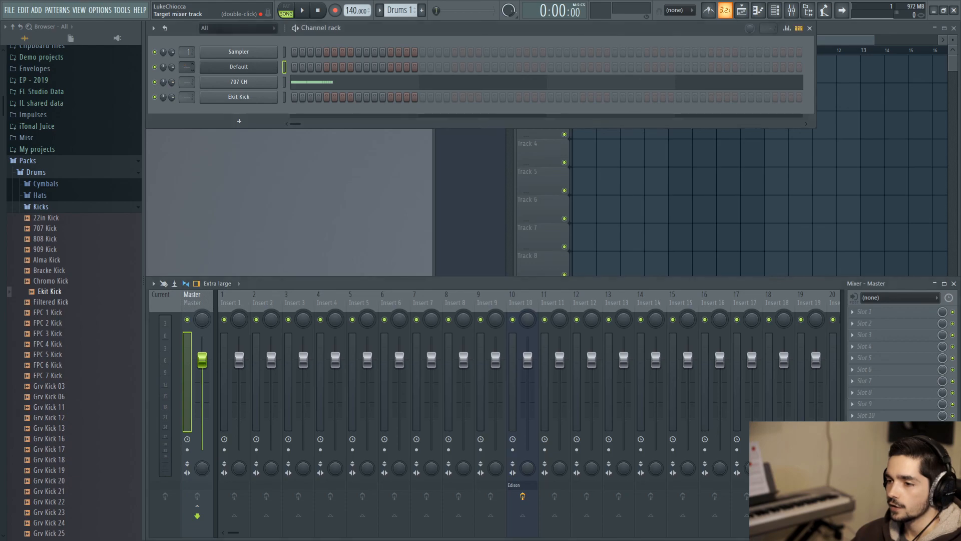
pyautogui.scroll(3, 187, 66)
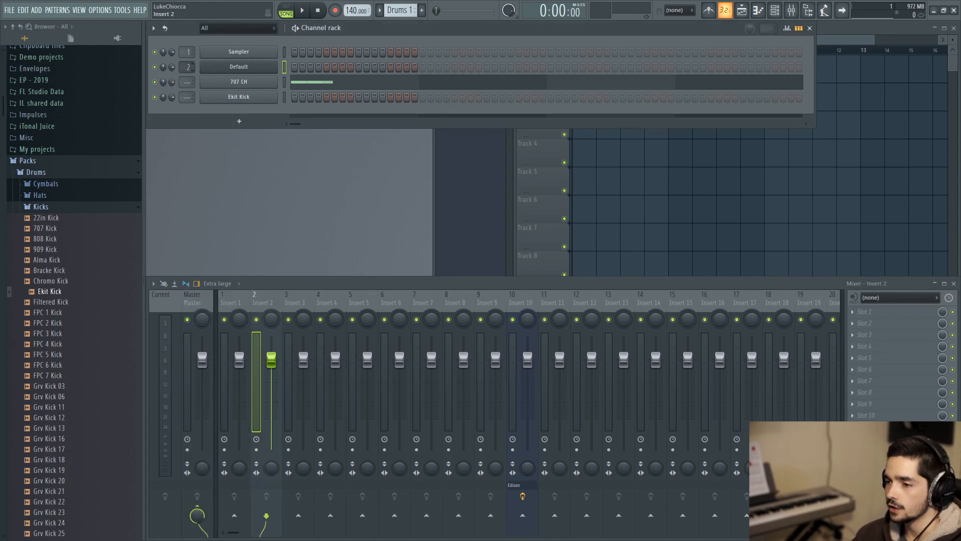
pyautogui.scroll(-1, 187, 67)
pyautogui.scroll(-1, 187, 67)
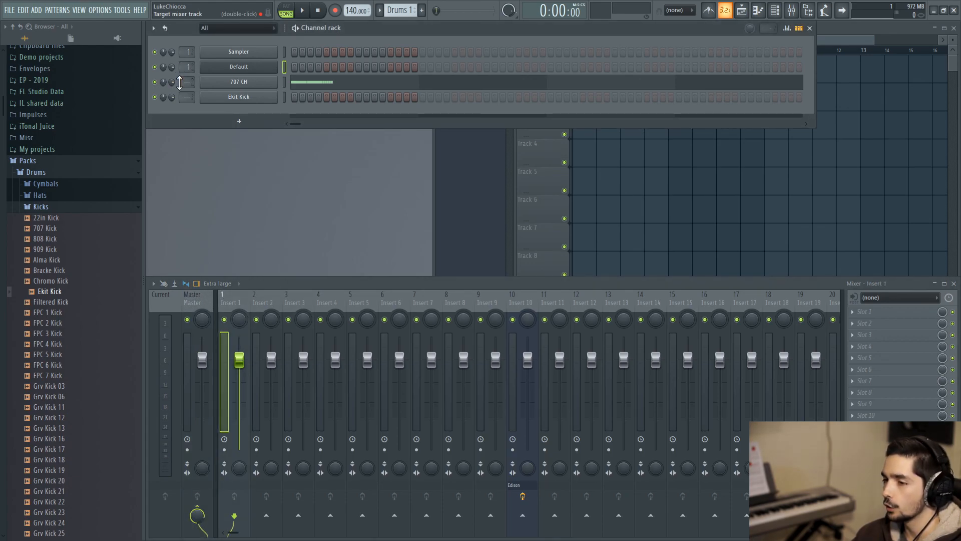
pyautogui.scroll(2, 180, 82)
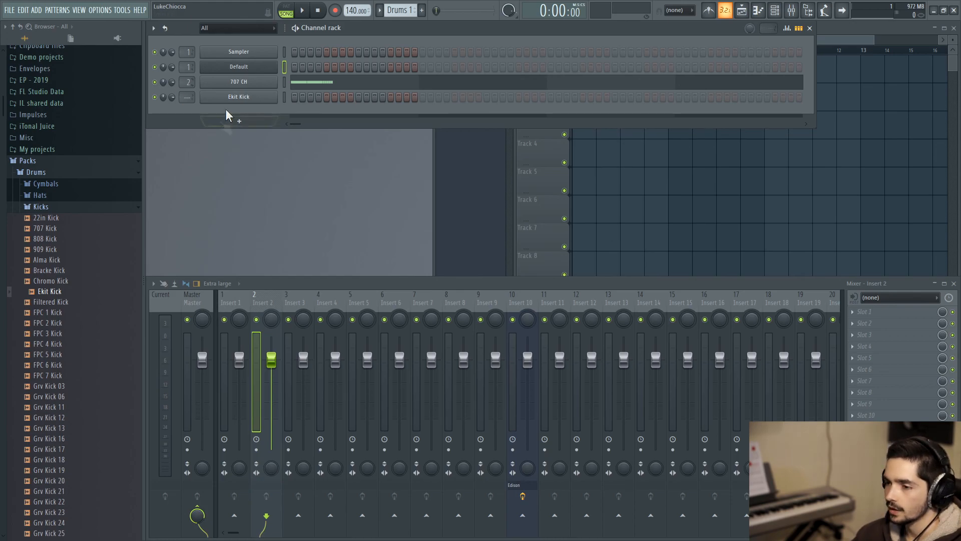
# Rename mixer track Insert 1 as Synth.
pyautogui.click(239, 301)
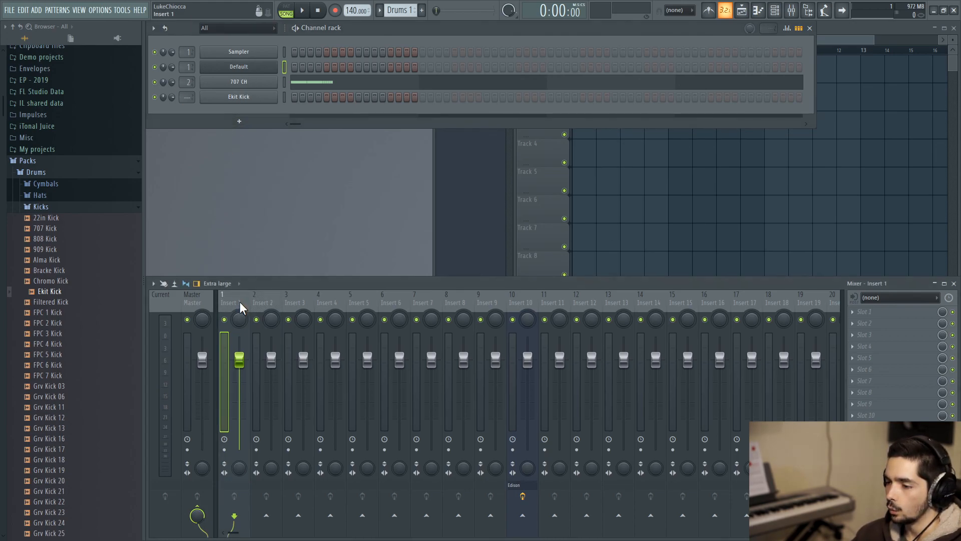
pyautogui.rightClick(239, 301)
pyautogui.click(261, 303)
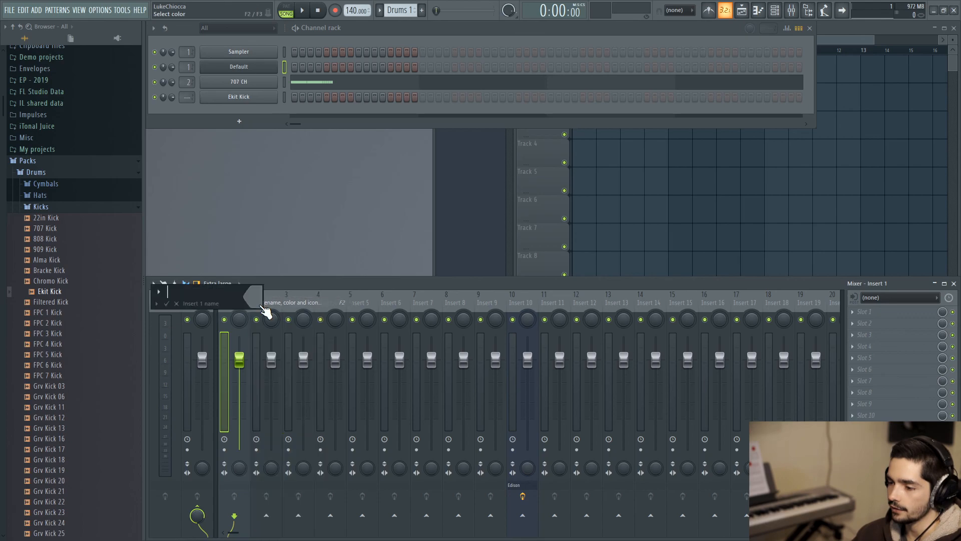
pyautogui.write('Synth')
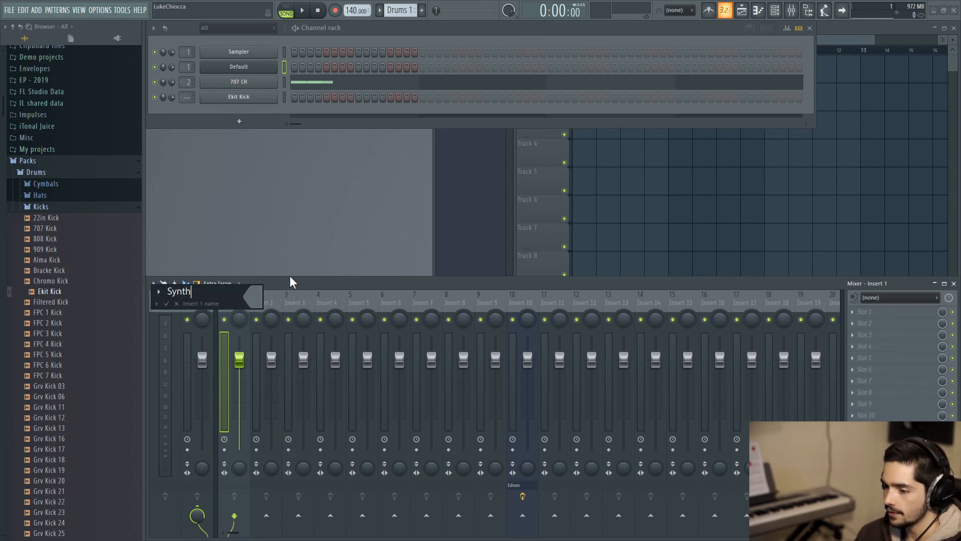
pyautogui.press('Return')
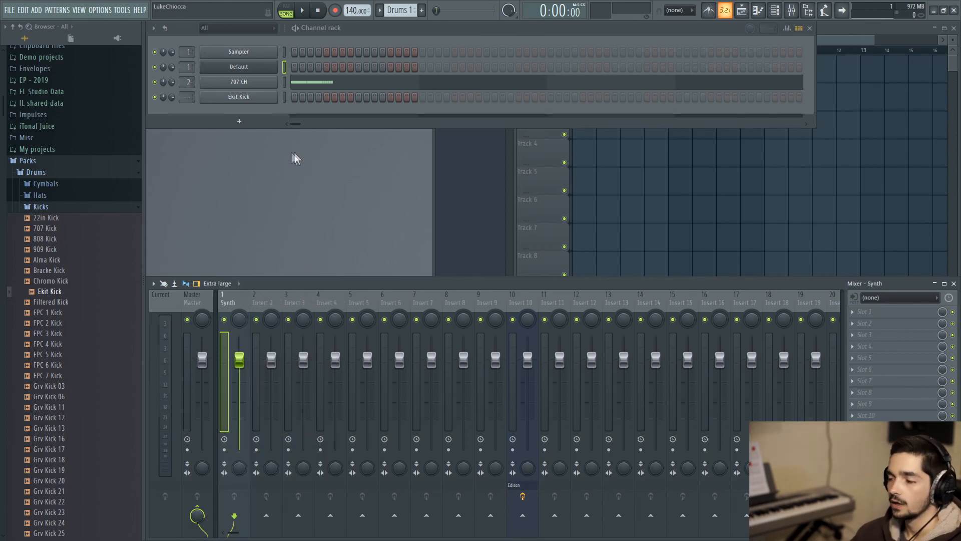
# Load Fruity Parametric EQ 2 into the Synth track's first effect slot, and reposition and enlarge its window.
pyautogui.click(871, 314)
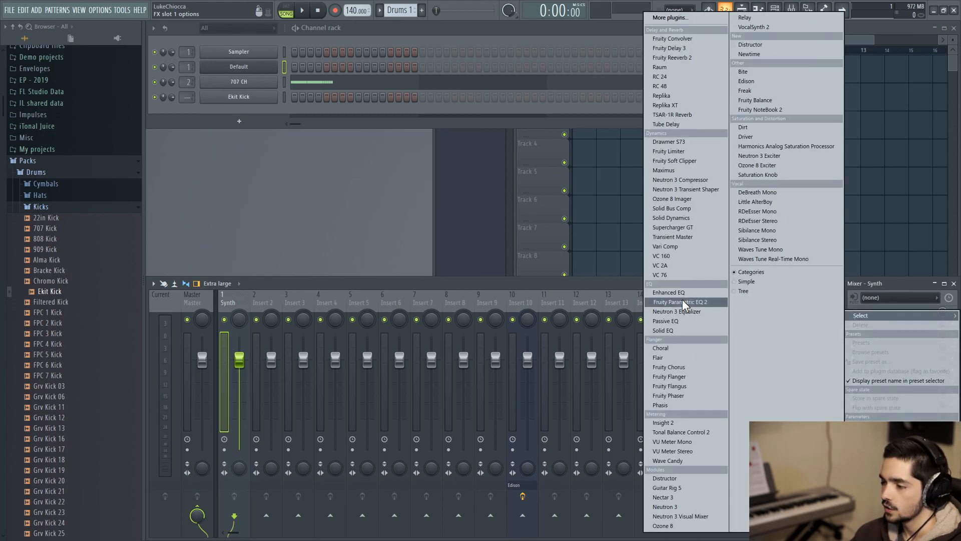
pyautogui.click(682, 301)
pyautogui.moveTo(355, 57); pyautogui.dragTo(455, 91)
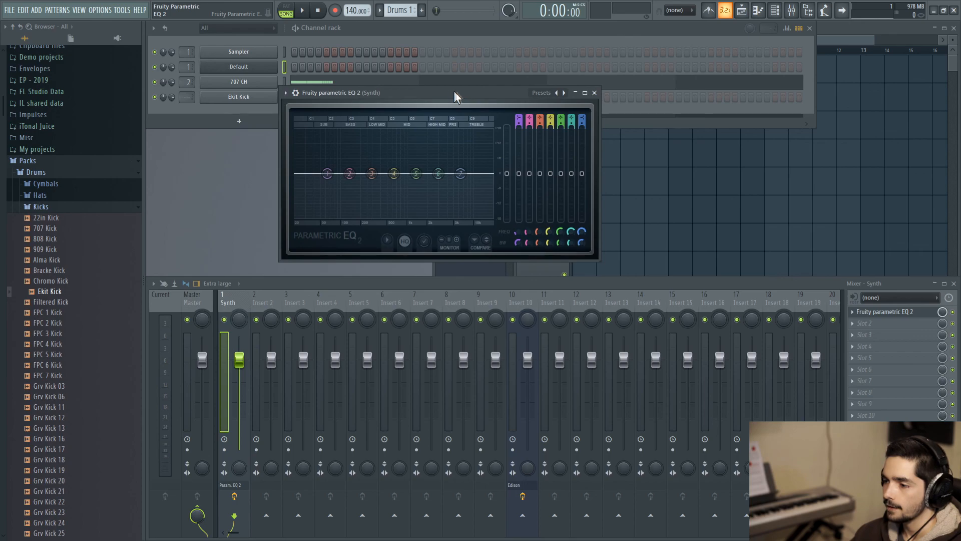
pyautogui.moveTo(599, 260); pyautogui.dragTo(753, 353)
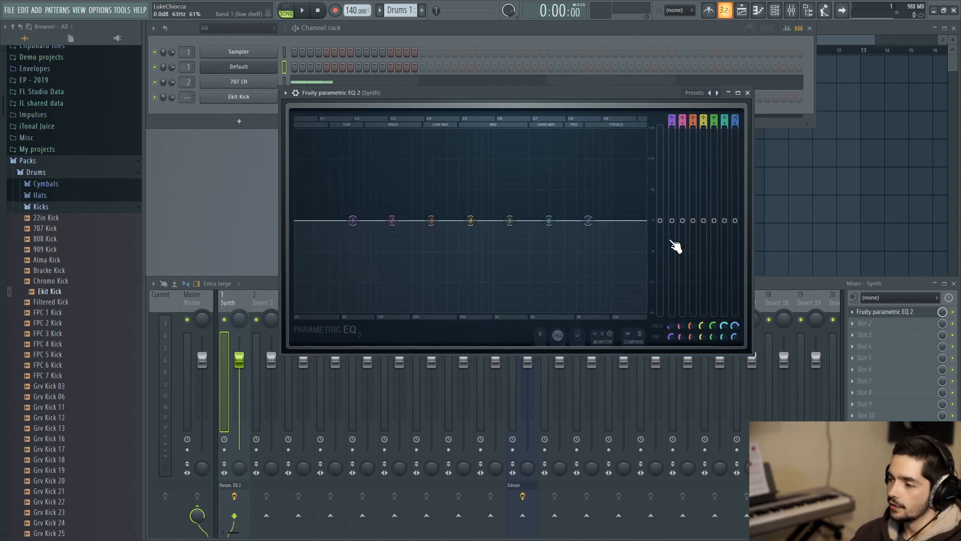
# Raise band 1's level in the Synth track's equalizer, and delete the plugin from the first effect slot.
pyautogui.moveTo(673, 221); pyautogui.dragTo(672, 199)
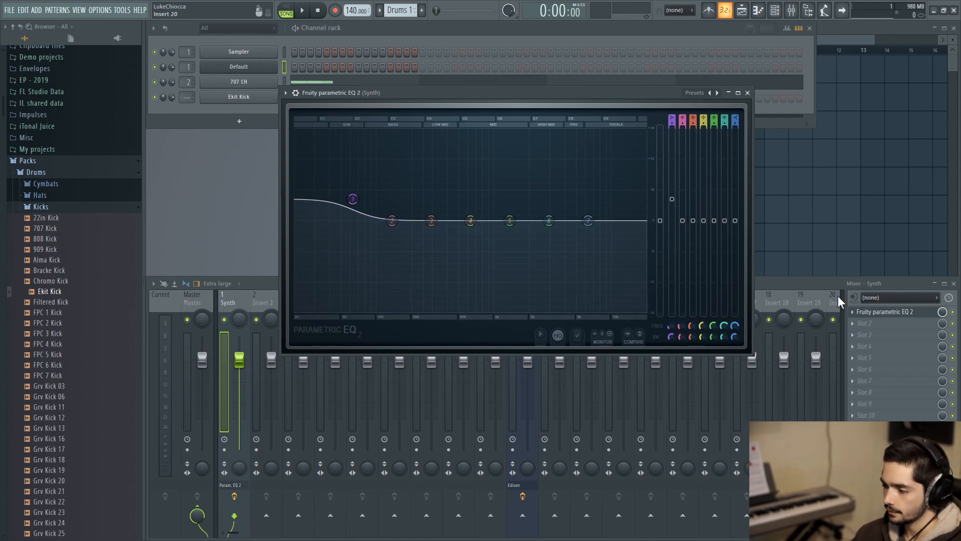
pyautogui.click(858, 314)
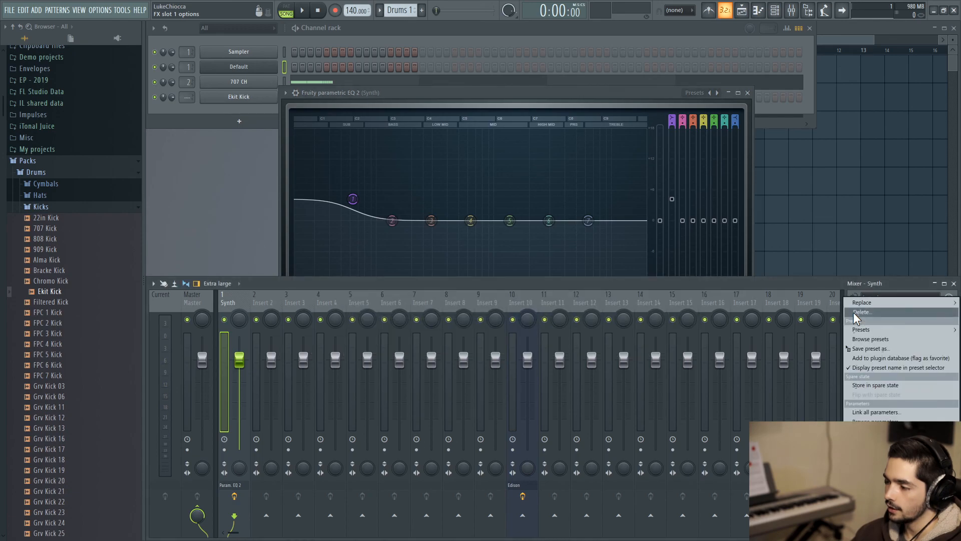
pyautogui.click(856, 313)
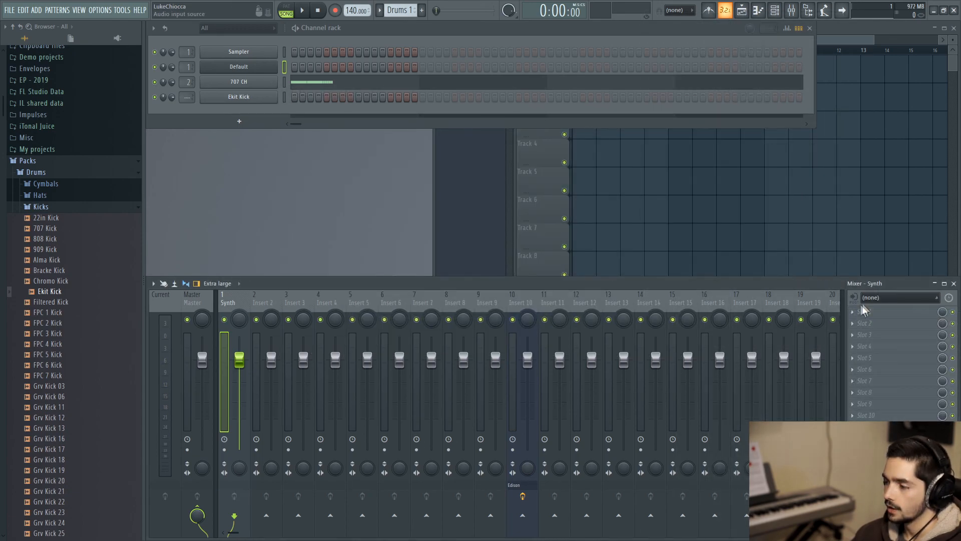
# Load Fruity Parametric EQ 2 into the Synth track's first effect slot, and create an automation clip for band 1's frequency.
pyautogui.click(861, 316)
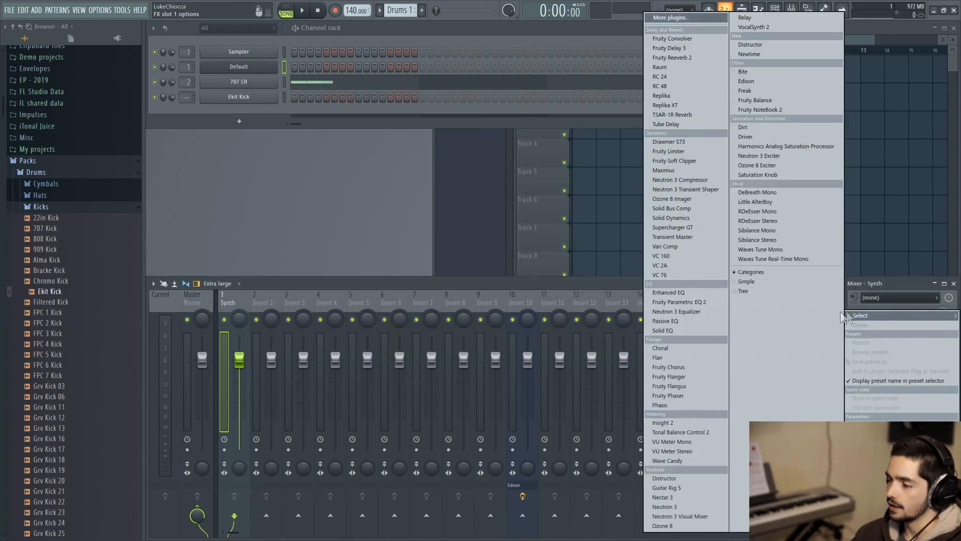
pyautogui.click(694, 304)
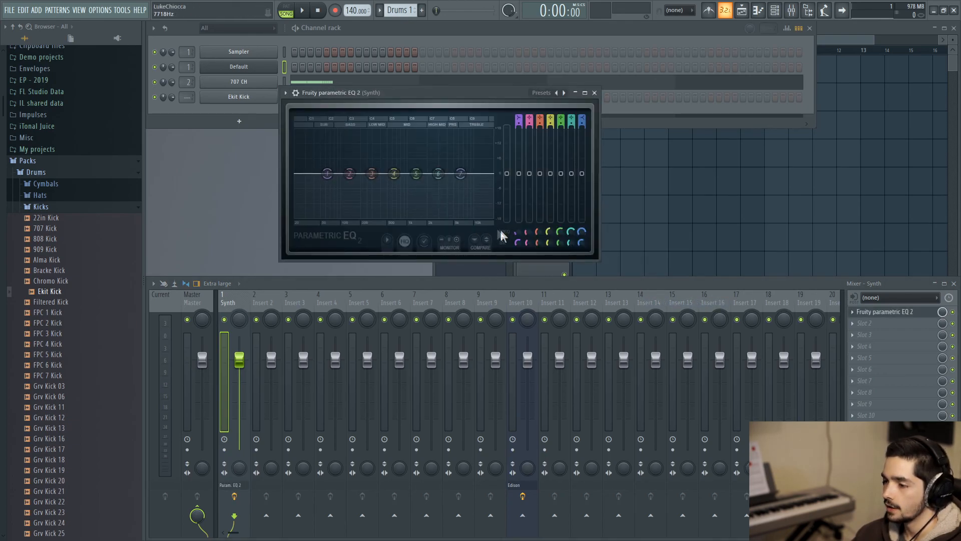
pyautogui.moveTo(334, 173); pyautogui.dragTo(325, 174)
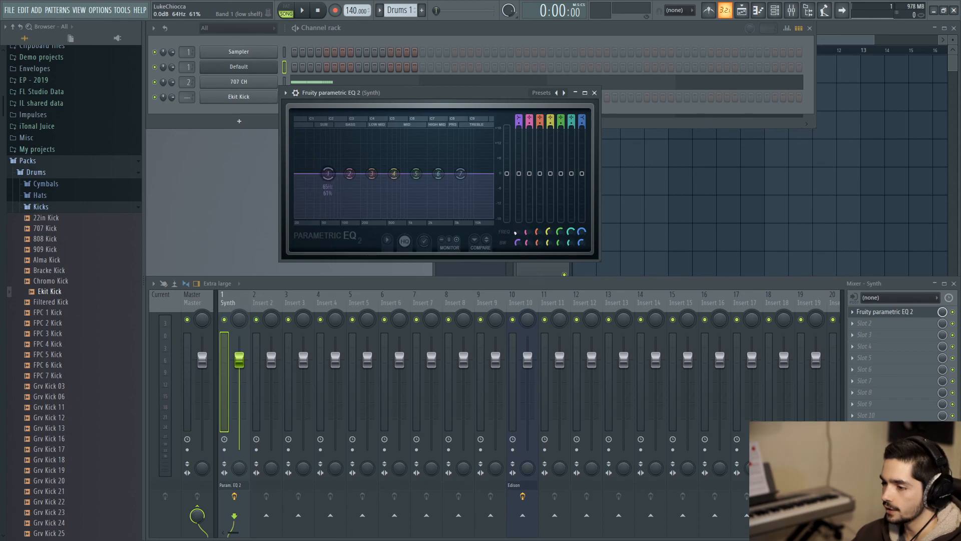
pyautogui.rightClick(519, 232)
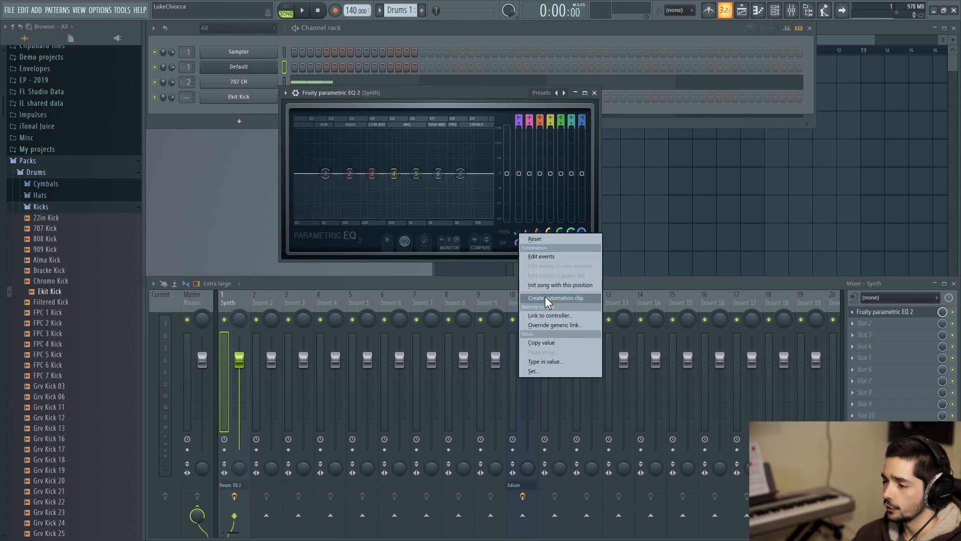
pyautogui.click(545, 297)
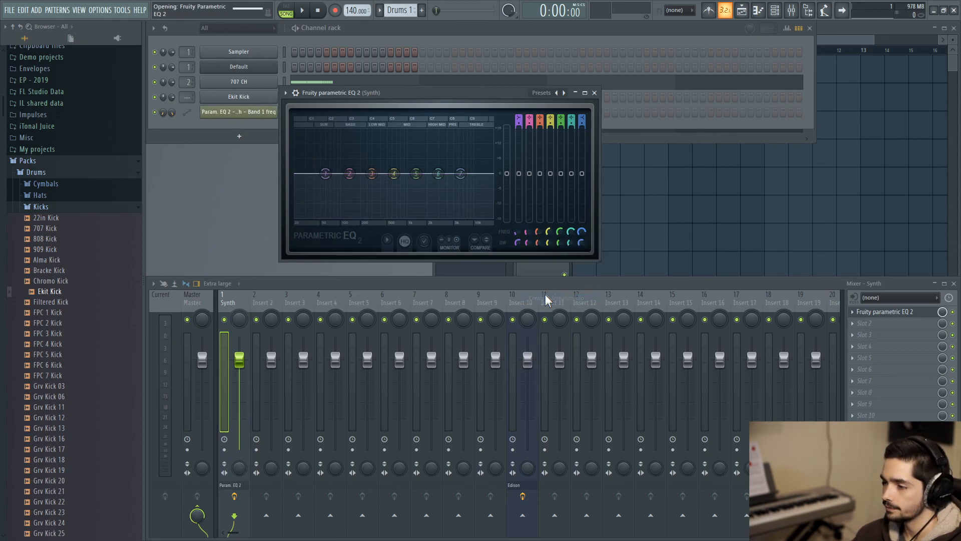
# Play the song with the playlist and equalizer in view to check band 1's frequency automation, and stop playback.
pyautogui.moveTo(643, 96); pyautogui.dragTo(657, 95)
pyautogui.click(564, 78)
pyautogui.click(286, 11)
pyautogui.click(287, 12)
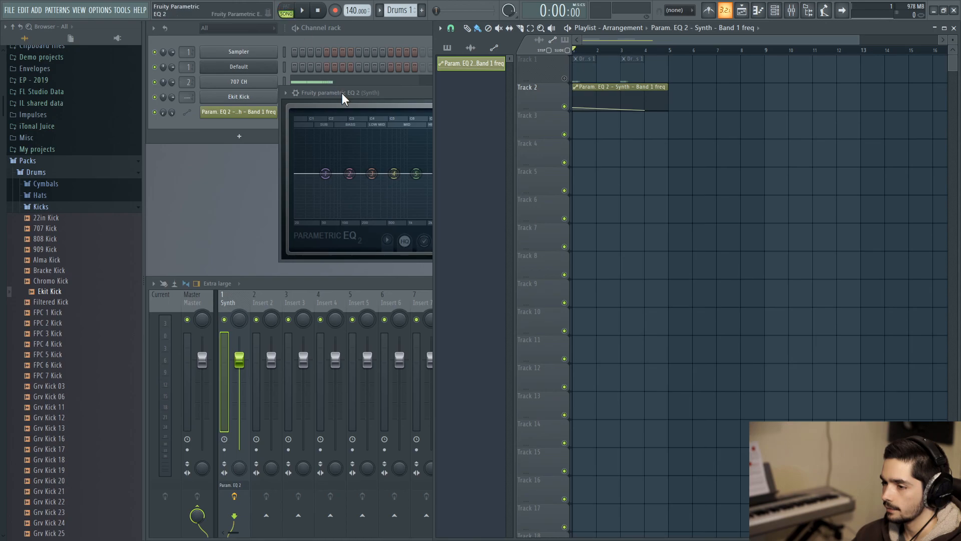
pyautogui.click(302, 10)
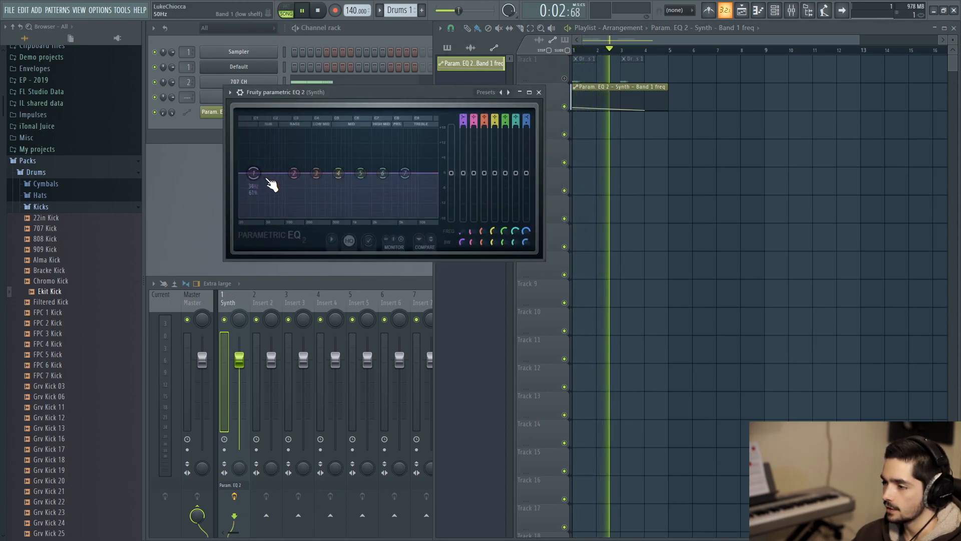
pyautogui.click(318, 12)
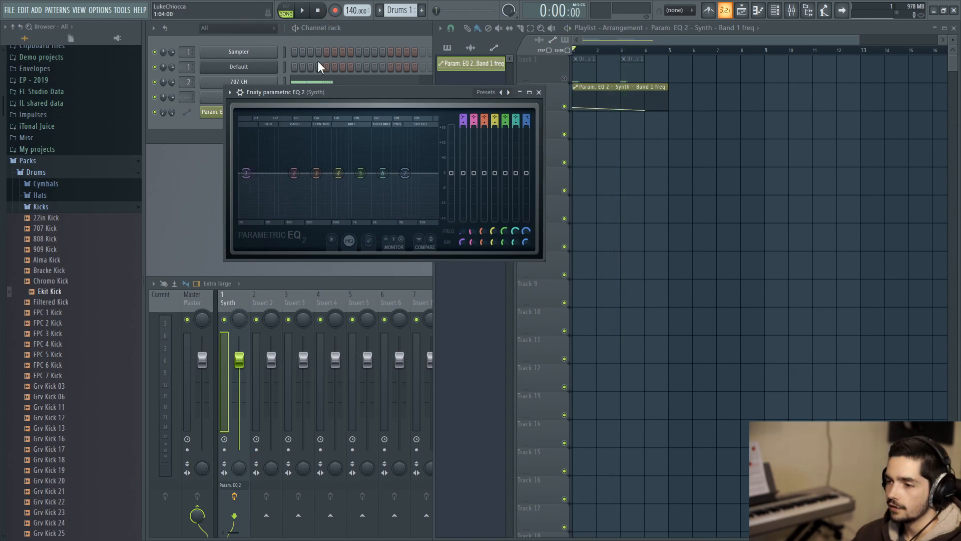
# Export the full song as a 16-bit stereo WAV file named untitled.wav in the Never Alone folder.
pyautogui.click(11, 10)
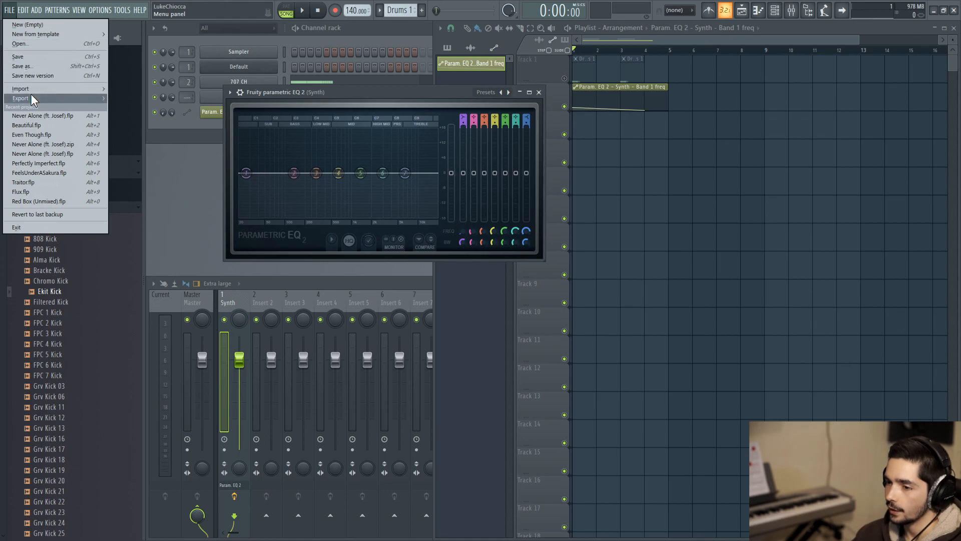
pyautogui.moveTo(31, 96)
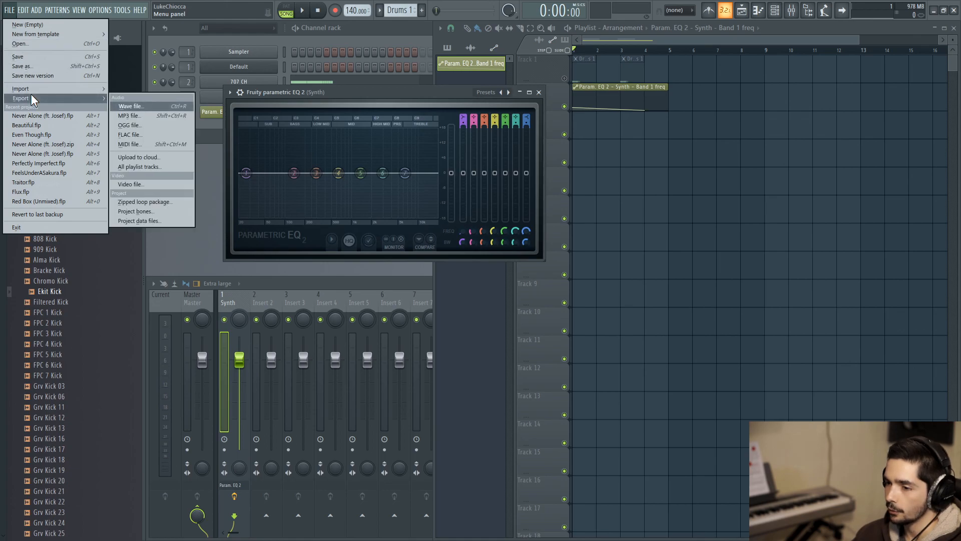
pyautogui.click(136, 106)
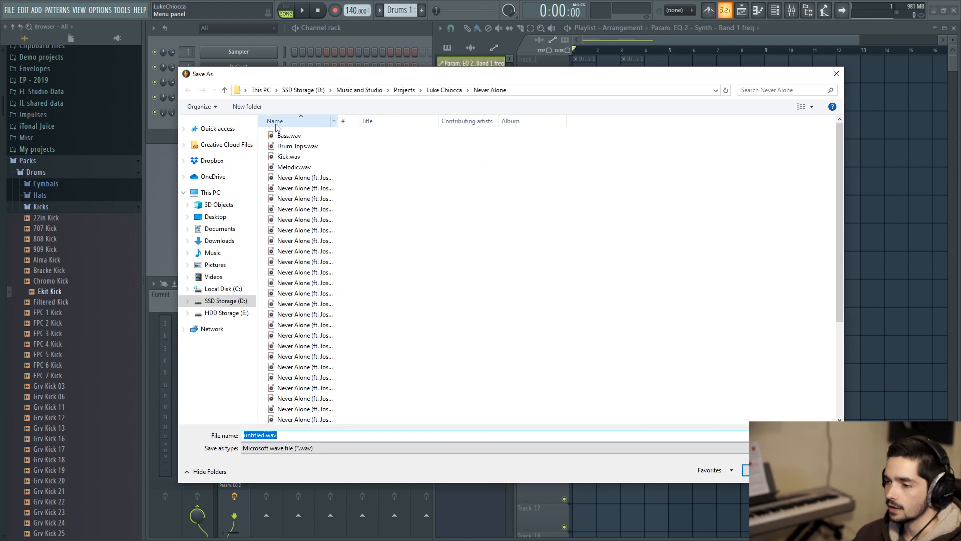
pyautogui.click(771, 470)
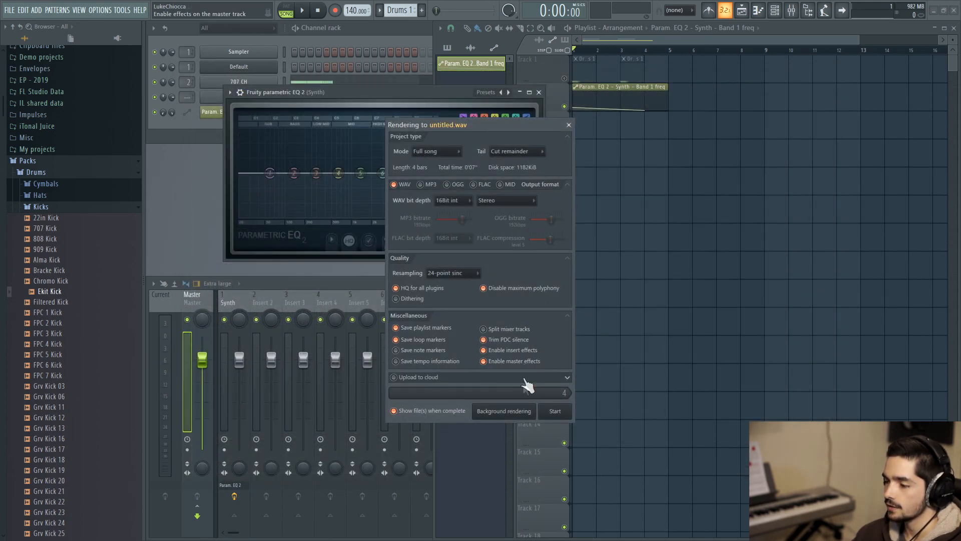
pyautogui.click(556, 412)
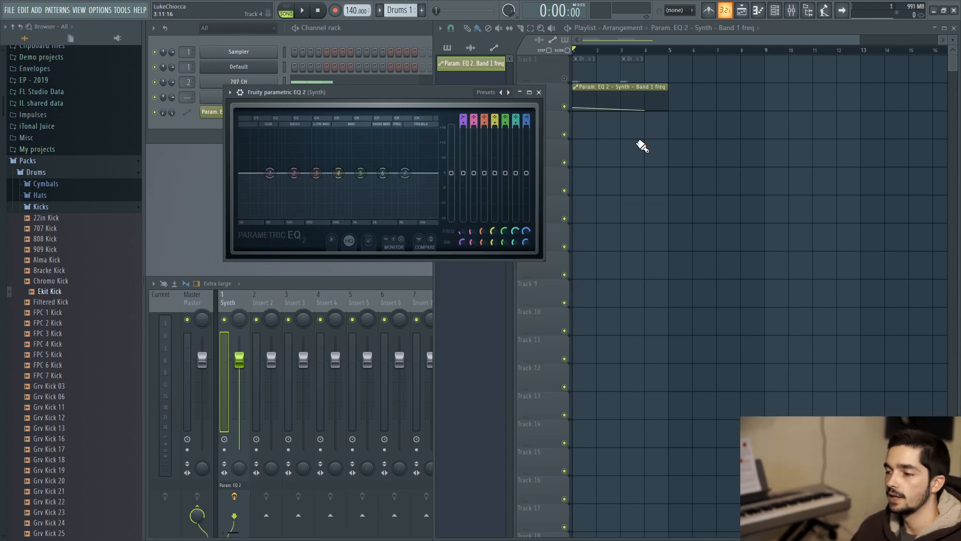